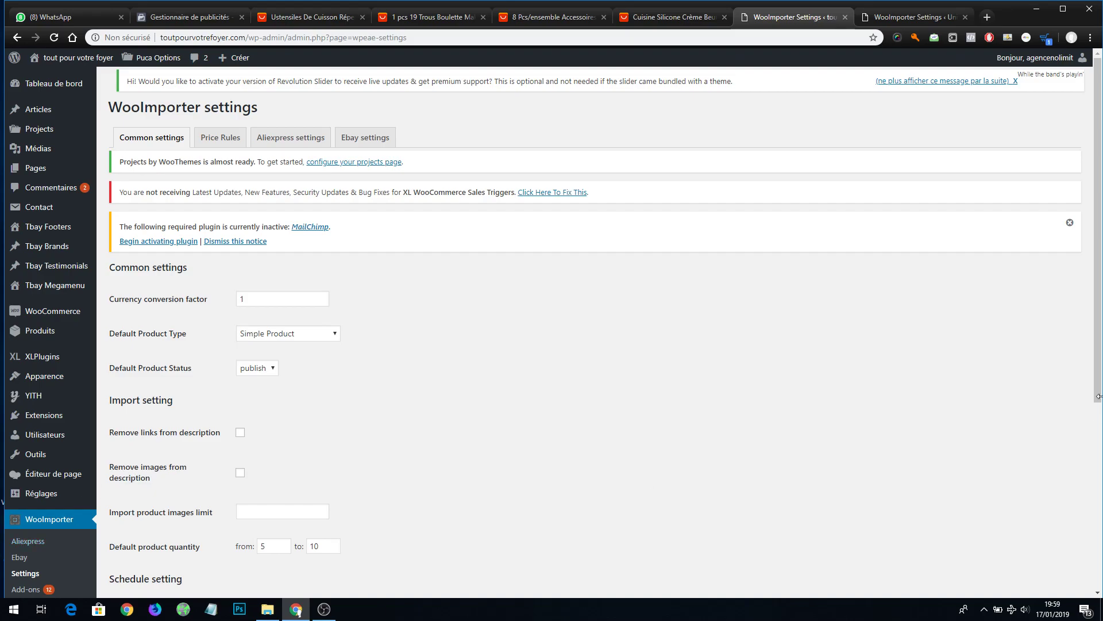
Open the price rules in the WooImporter settings
scroll(141, 482, "down", 1)
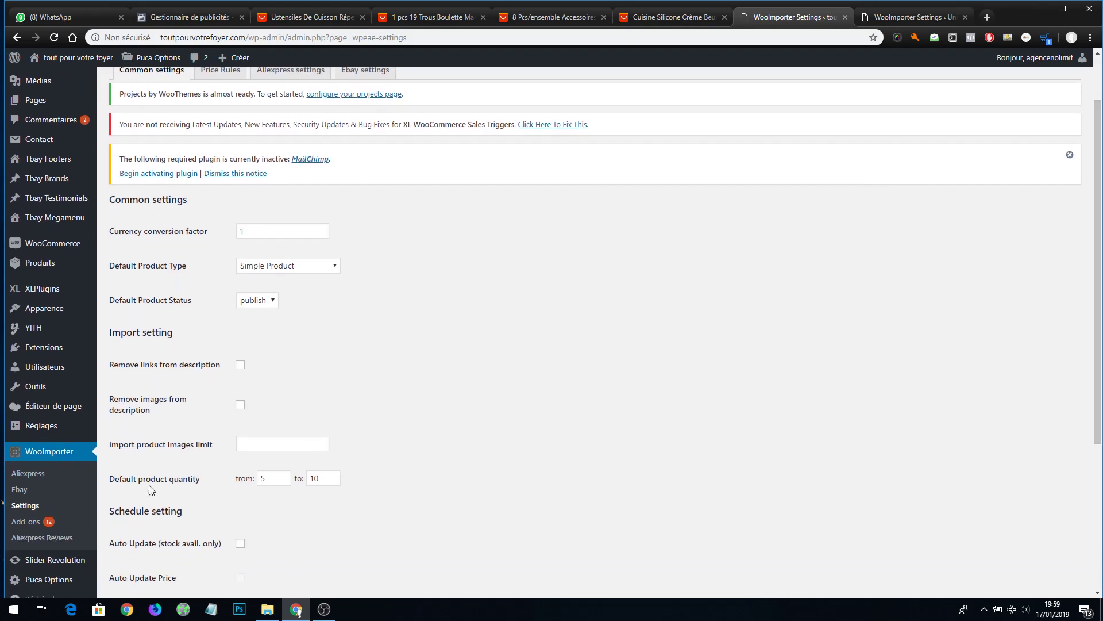
left_click(26, 507)
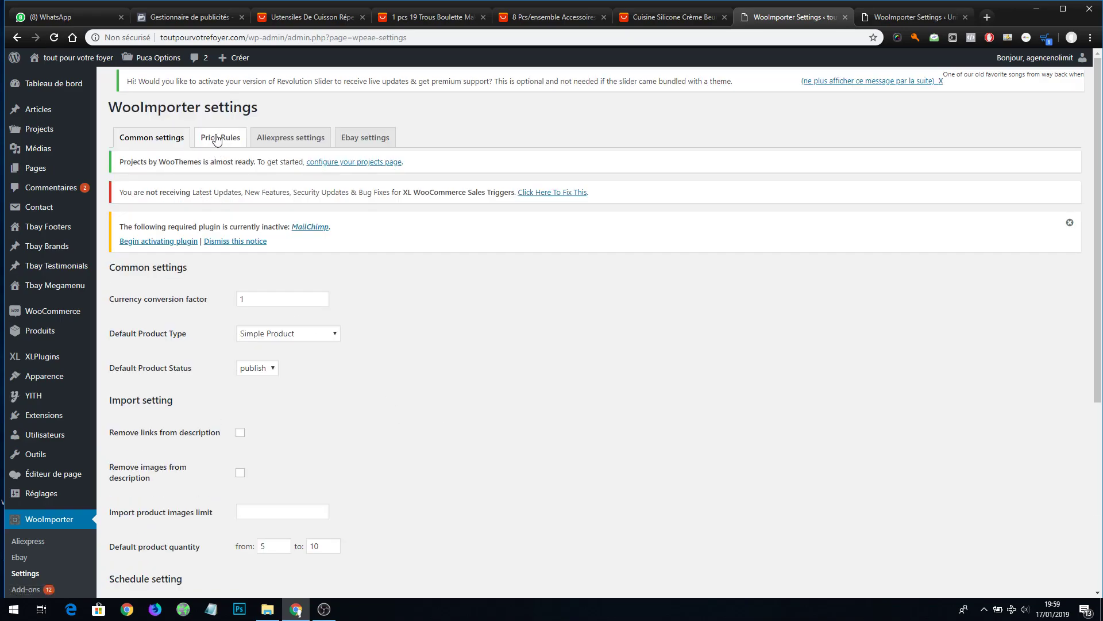
left_click(213, 138)
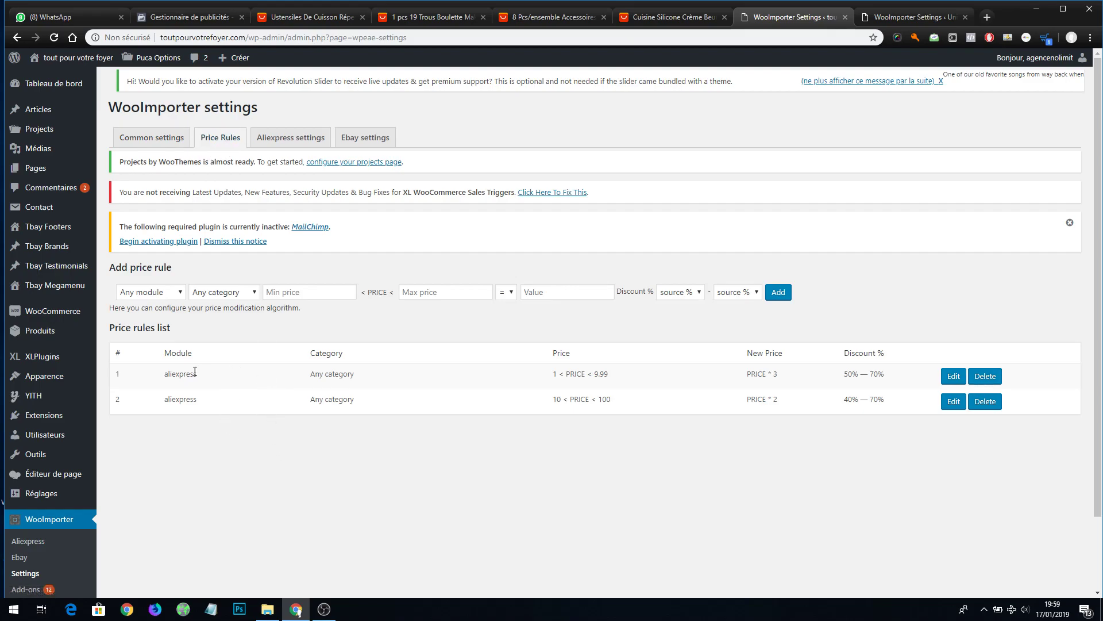
Review the aliexpress price rule covering prices from 1 to 9.99 and delete it
left_click_drag(166, 373, 876, 373)
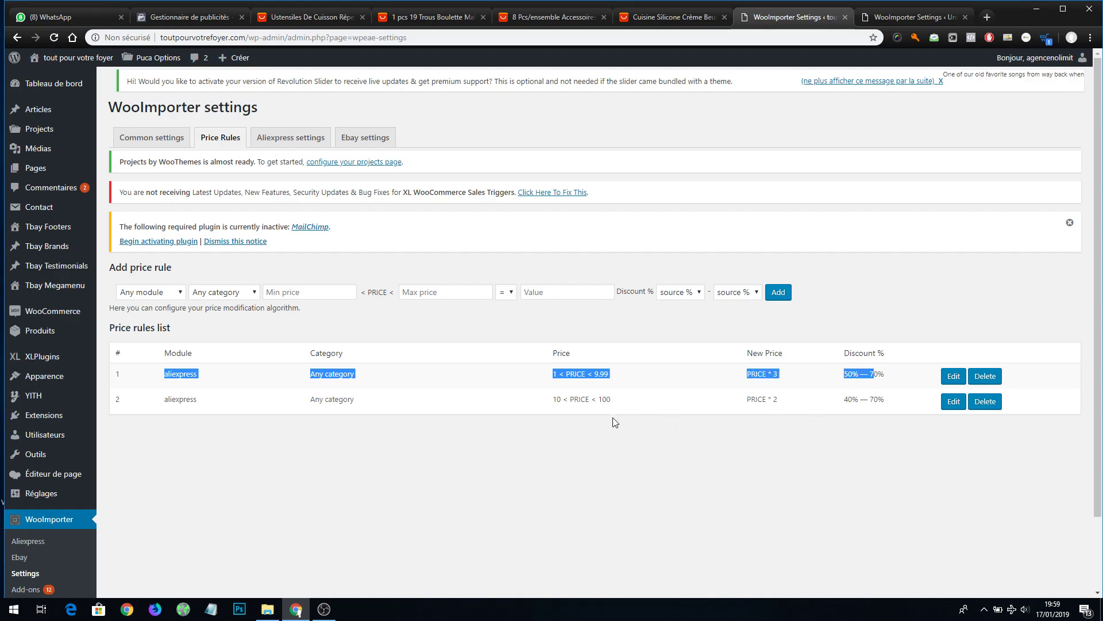
left_click(566, 376)
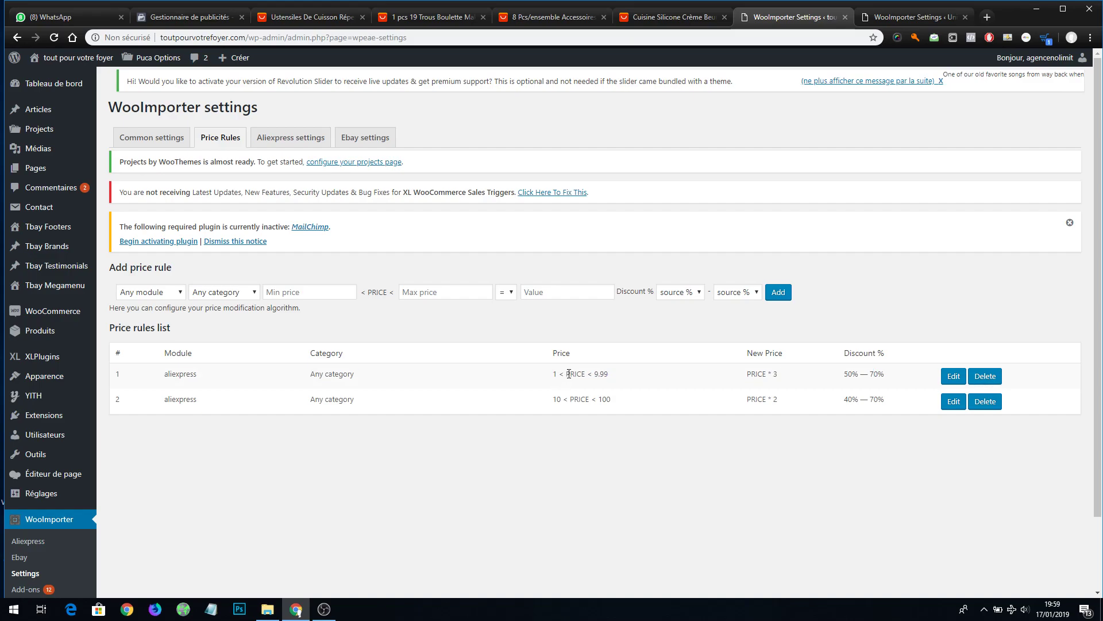
left_click_drag(594, 375, 610, 376)
left_click_drag(766, 374, 779, 375)
left_click_drag(843, 374, 885, 373)
left_click(980, 379)
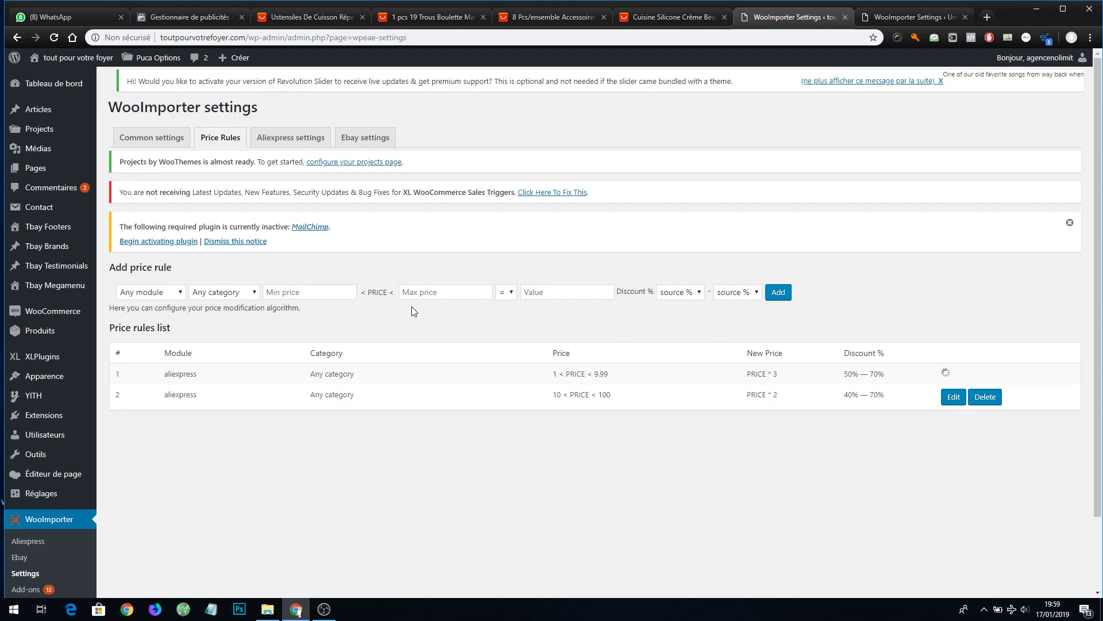
Fill in a new price rule for prices between 0 and 9.99 that multiplies the price by 5
left_click(298, 293)
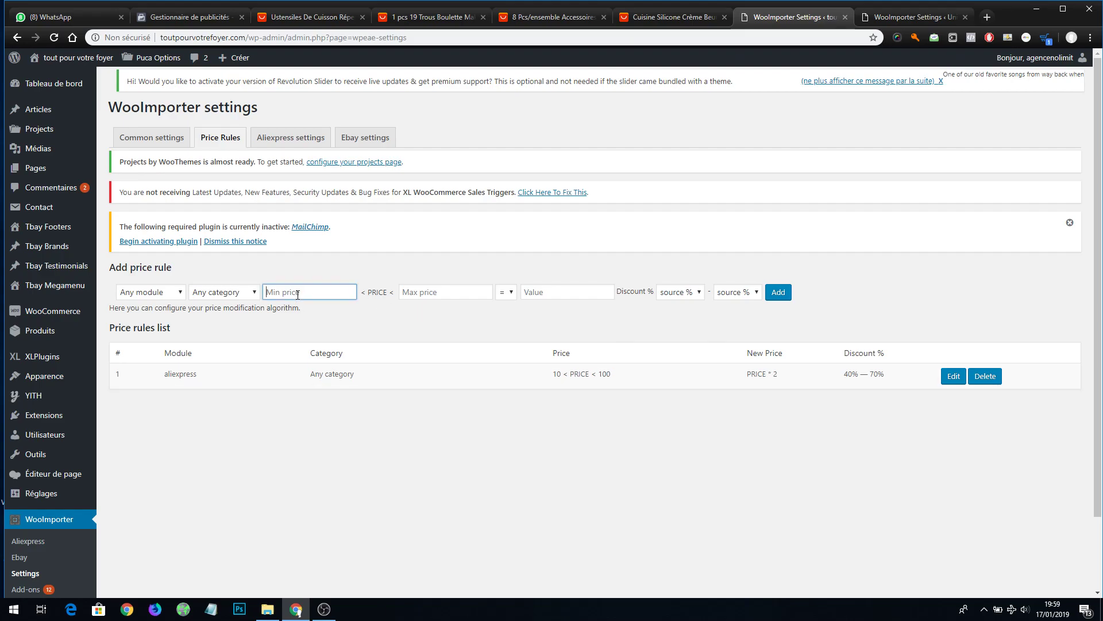
type("0")
left_click(438, 294)
type("9.99")
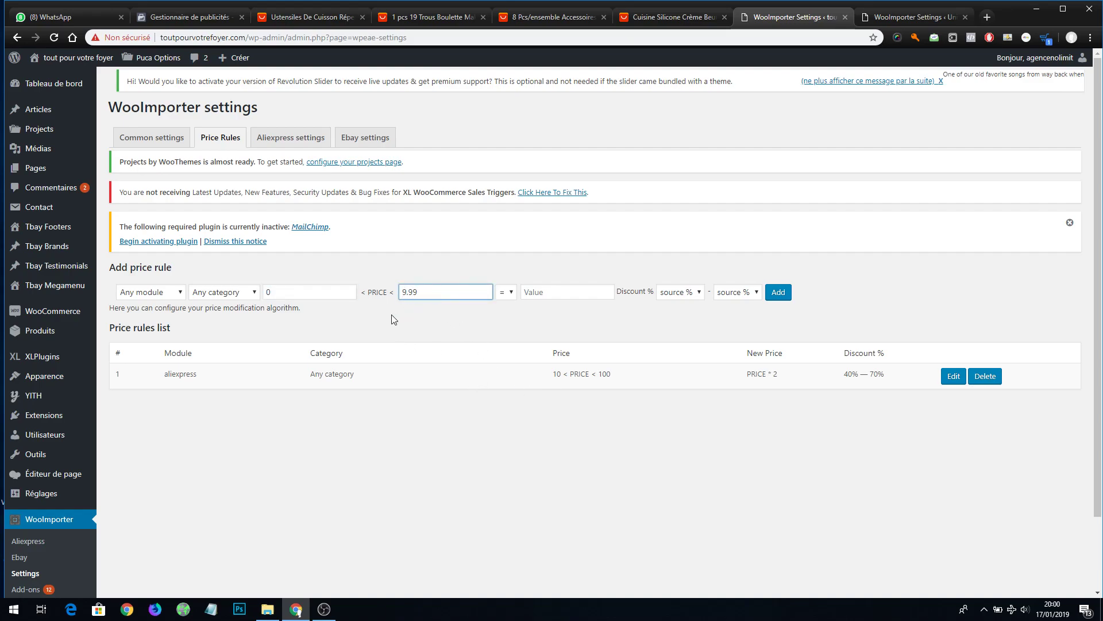
left_click(506, 291)
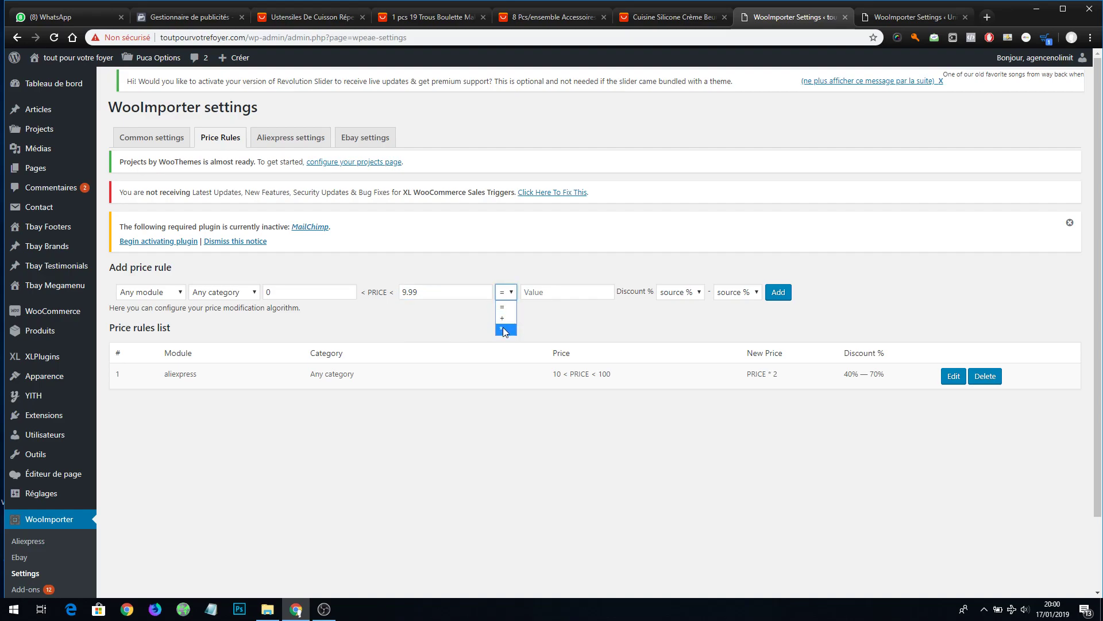
left_click(503, 330)
left_click(556, 296)
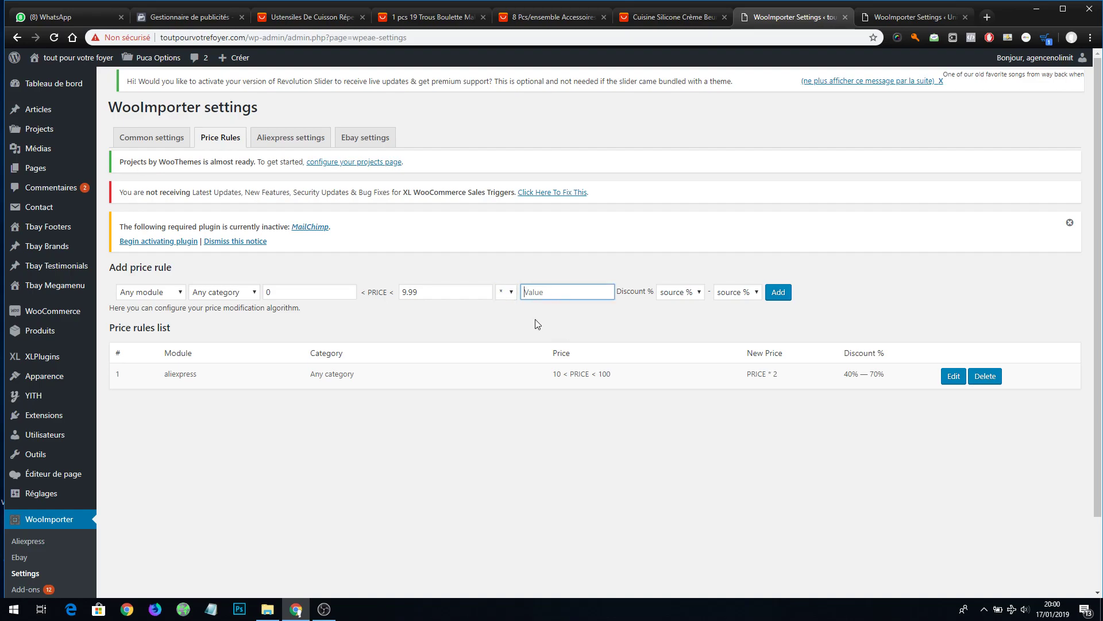
Set the new rule's discount range to 55%–75% and add the rule to the list
left_click(676, 293)
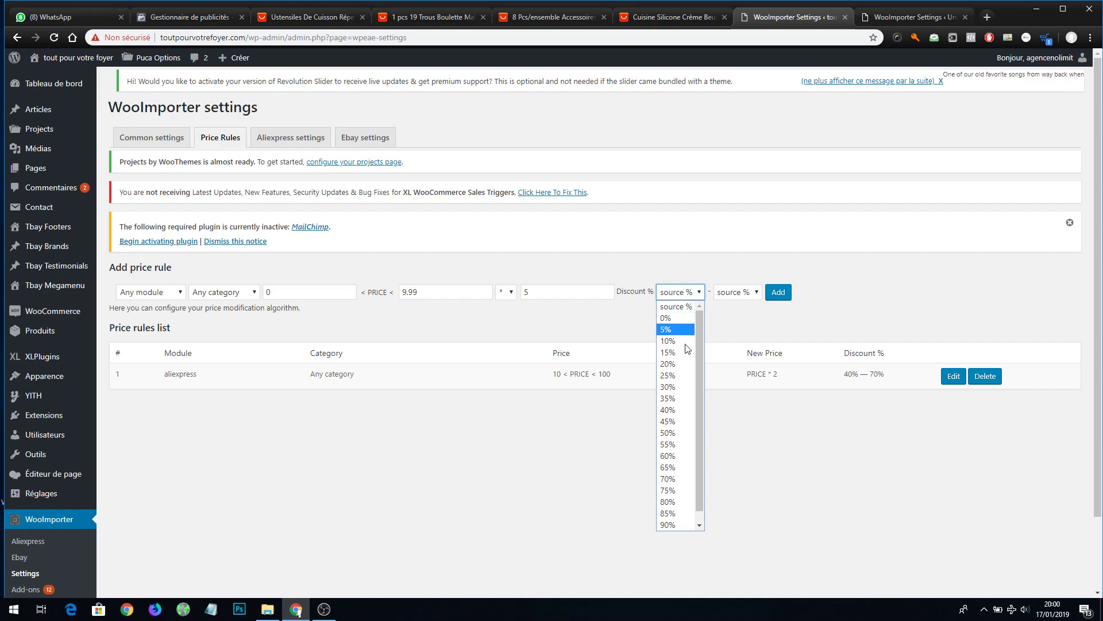
left_click(682, 444)
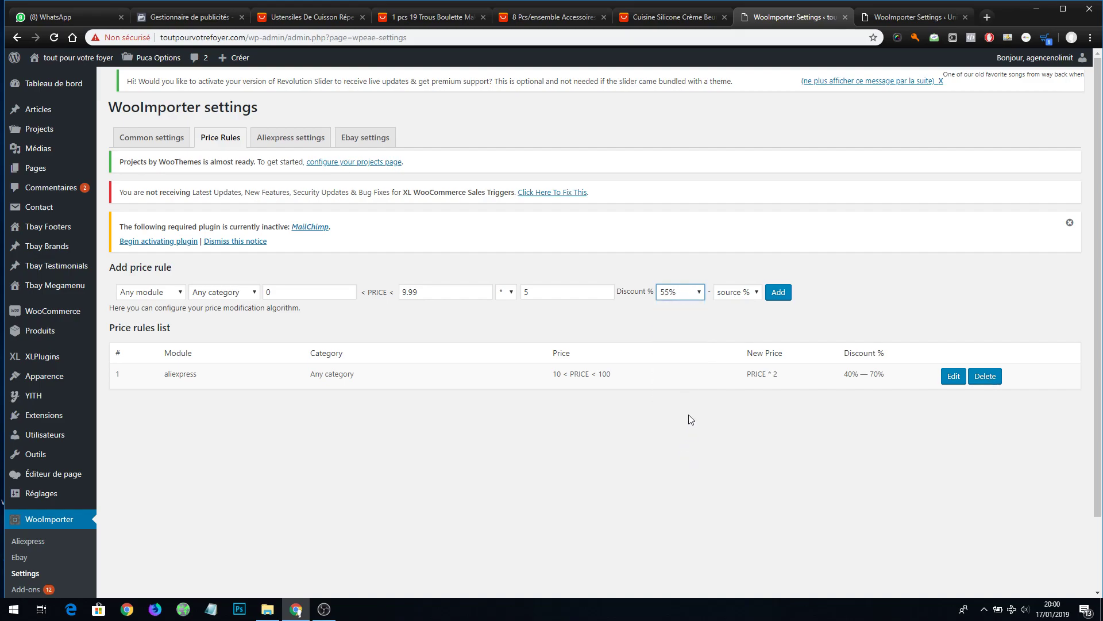
left_click(740, 293)
left_click(723, 490)
left_click(779, 293)
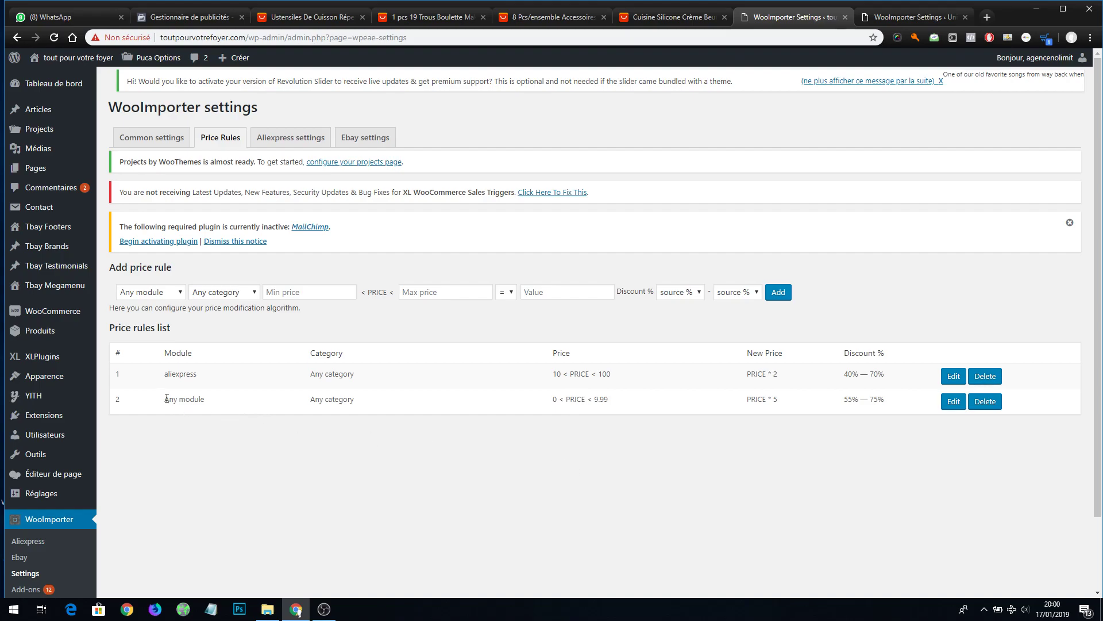
Change the module of the 0 to 9.99 price rule to aliexpress and save the rule
left_click_drag(164, 399, 206, 401)
left_click(952, 402)
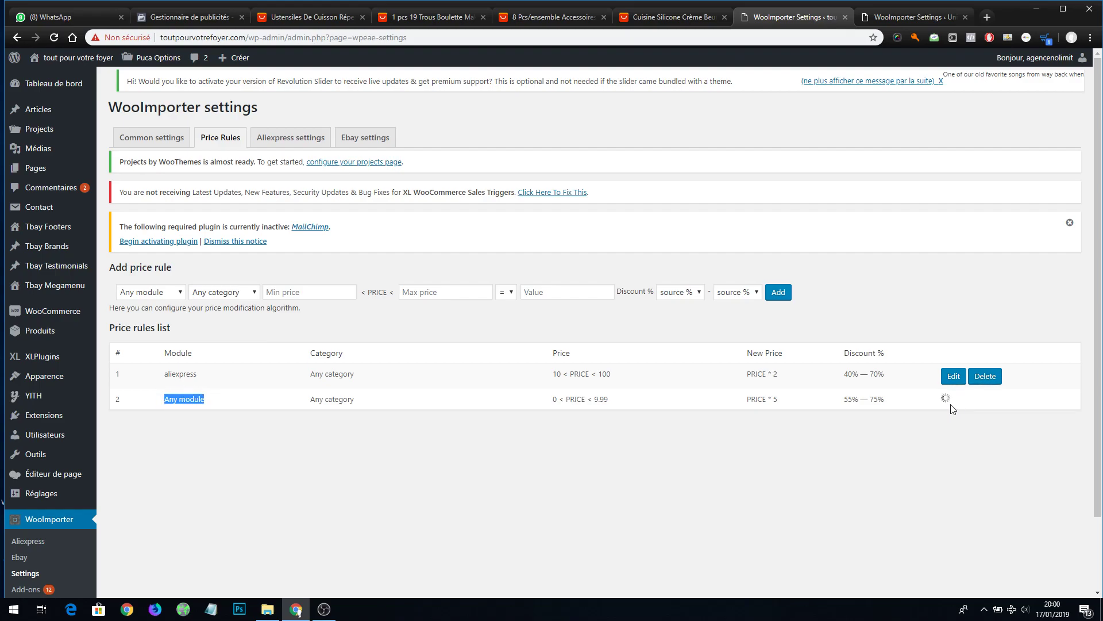
left_click(249, 406)
left_click(209, 428)
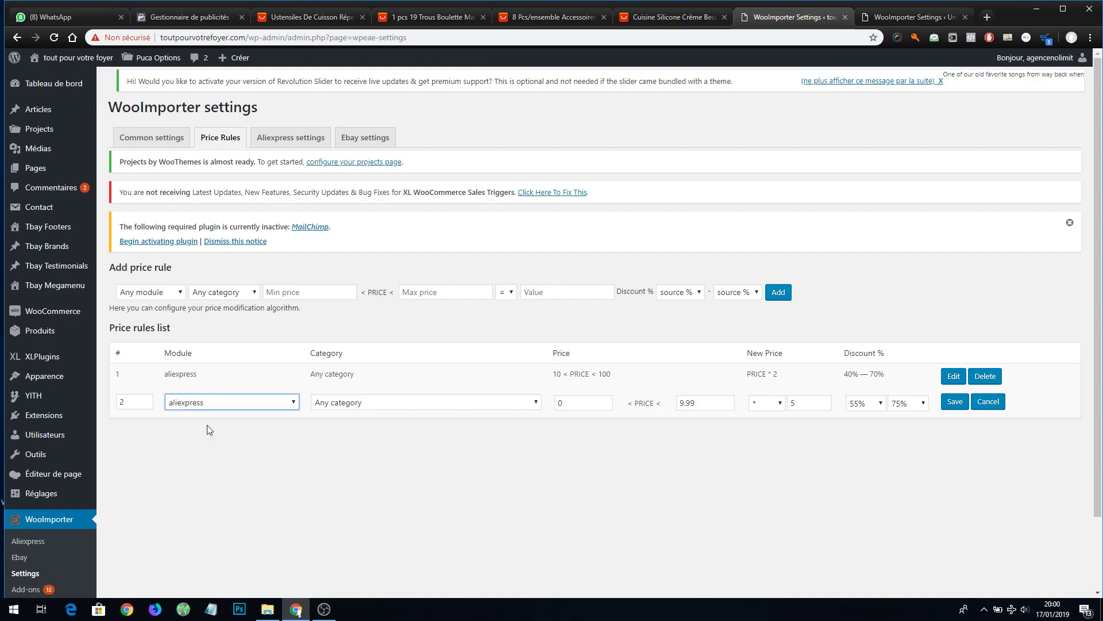
left_click(955, 406)
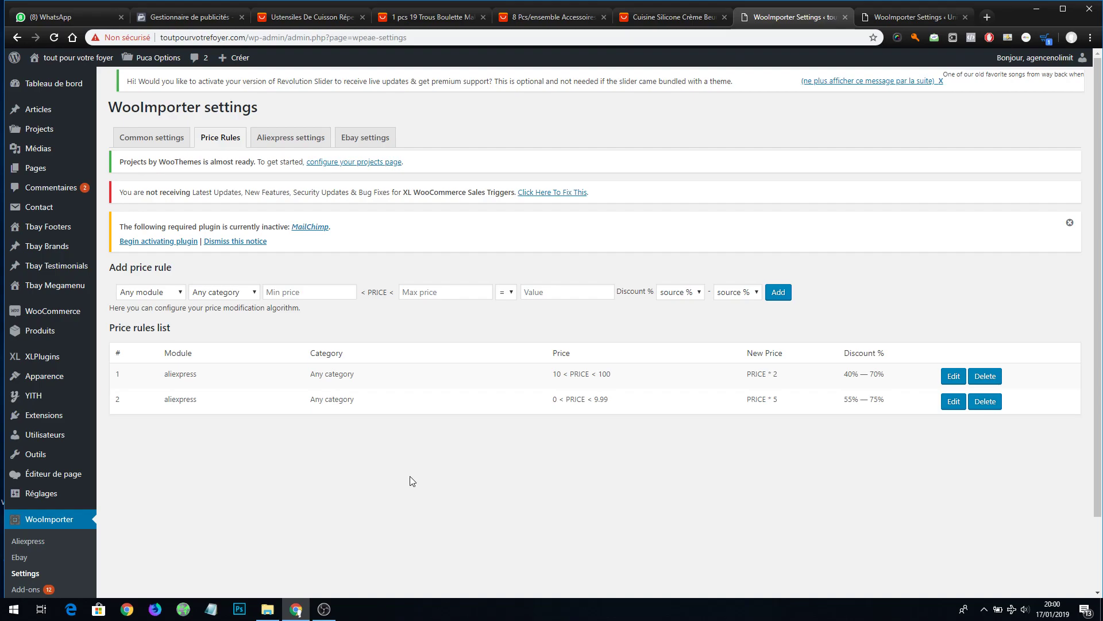
Open WooImporter's Aliexpress search page and switch to the AliExpress product page of the 19-hole dumpling maker
left_click(21, 543)
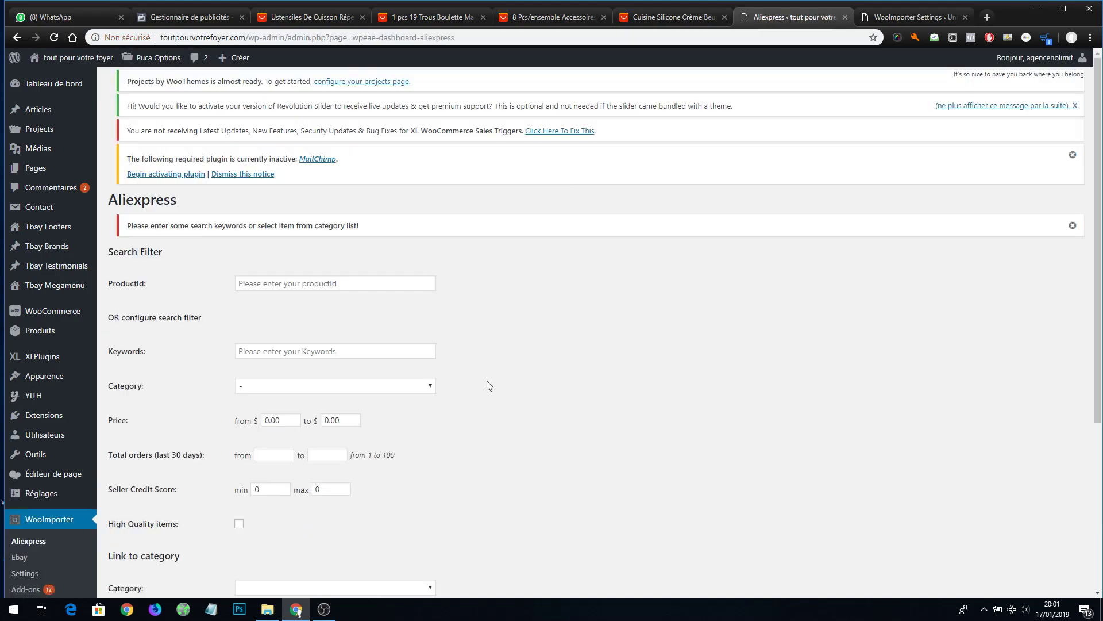
left_click(673, 17)
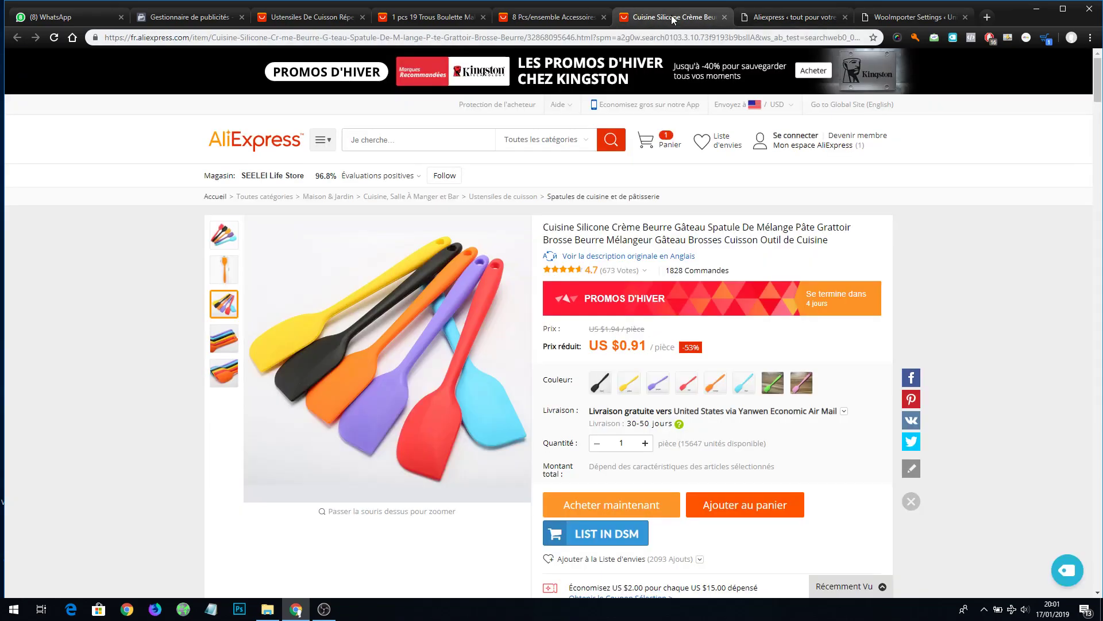
left_click(321, 17)
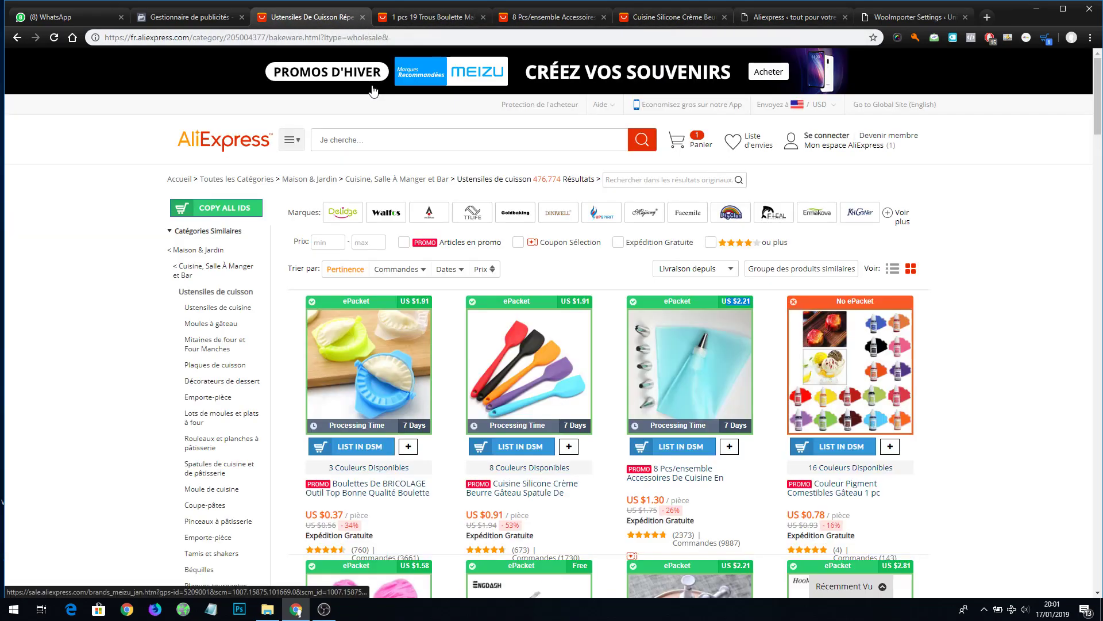
left_click(431, 16)
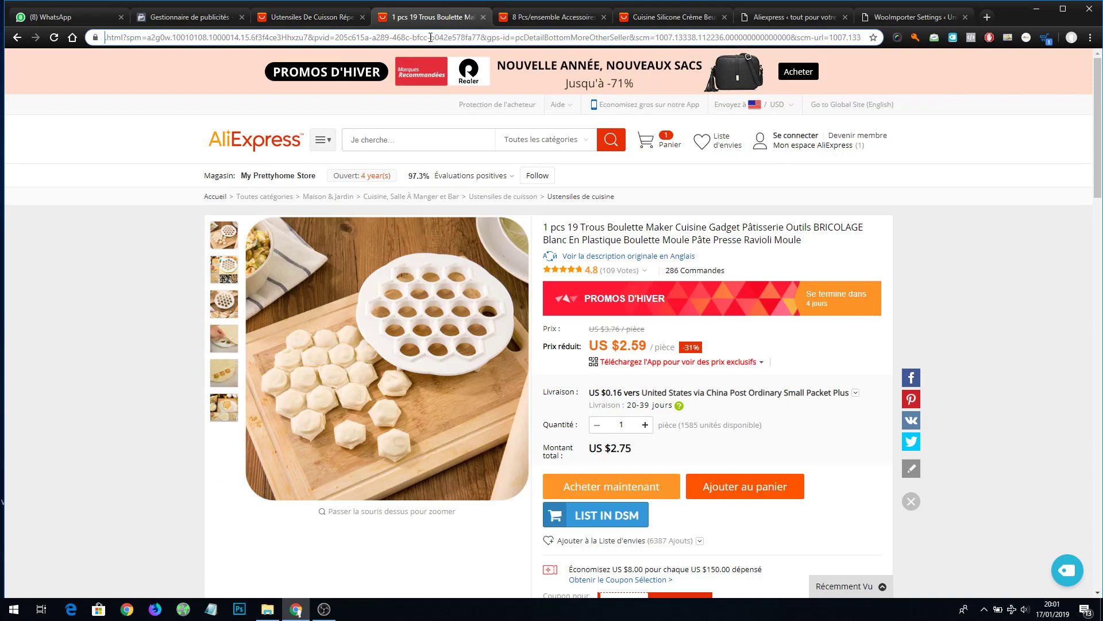
left_click_drag(304, 37, 52, 46)
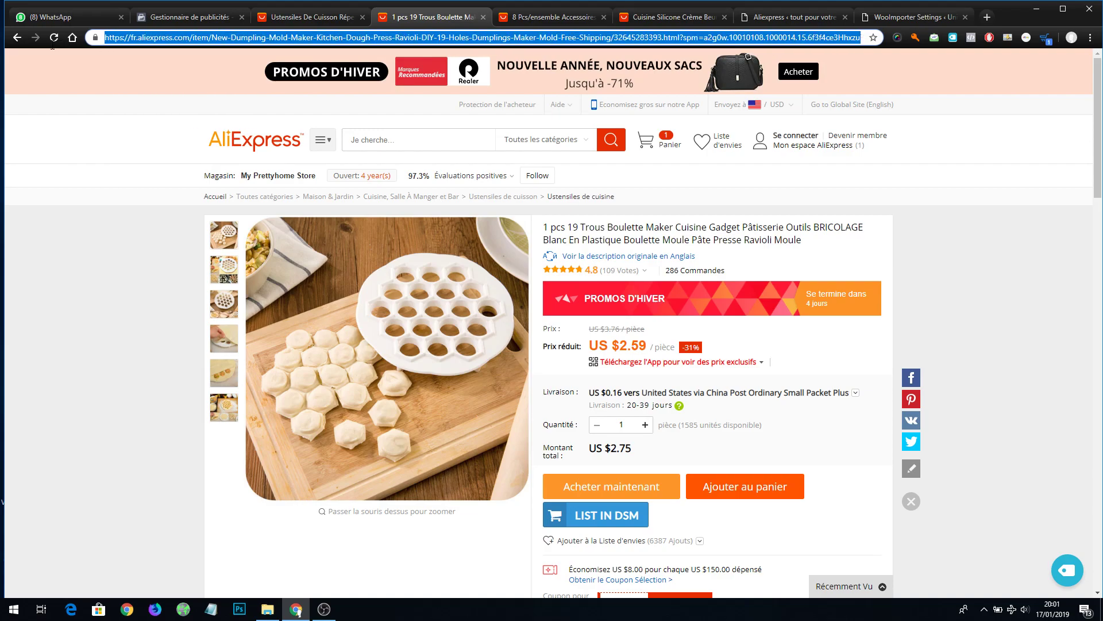
left_click(636, 38)
double_click(630, 38)
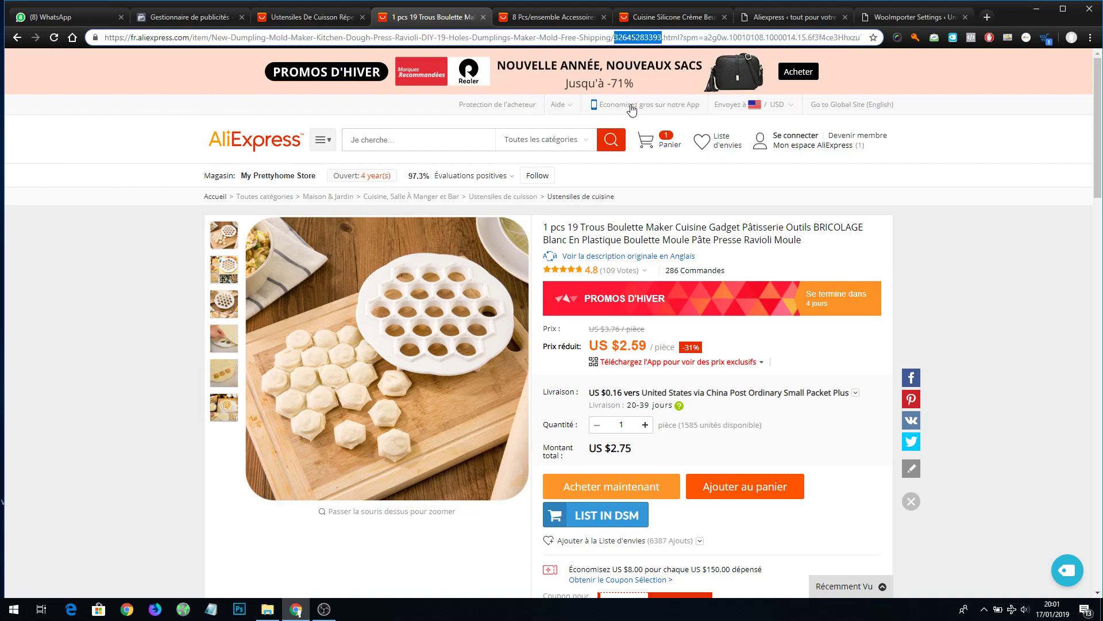
right_click(650, 38)
left_click(674, 103)
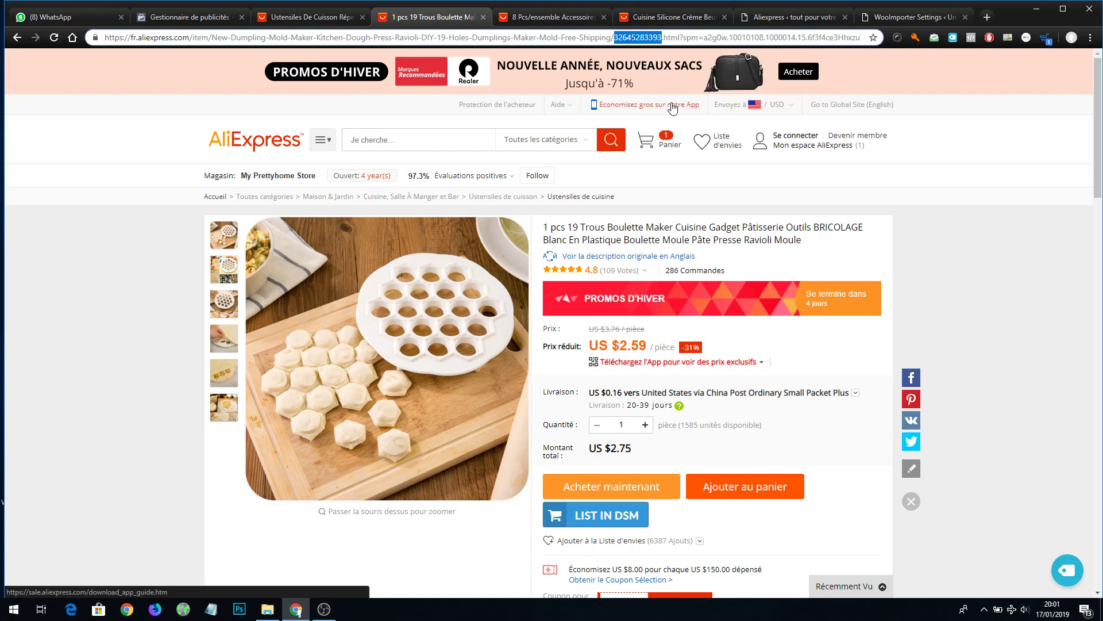
left_click(779, 19)
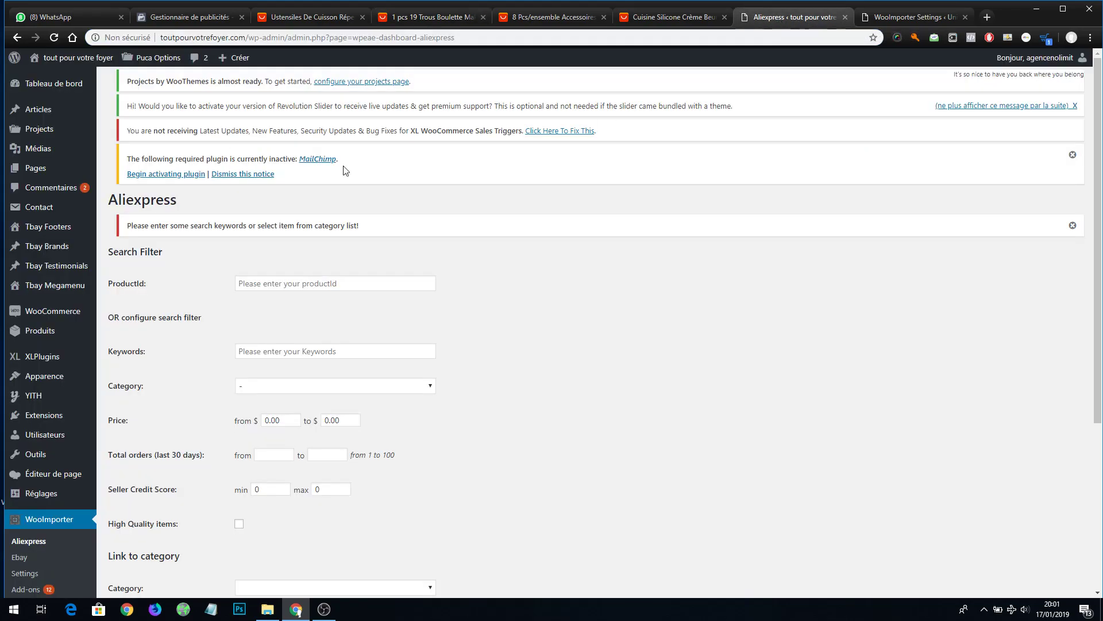
left_click_drag(113, 284, 159, 293)
left_click(265, 284)
right_click(264, 285)
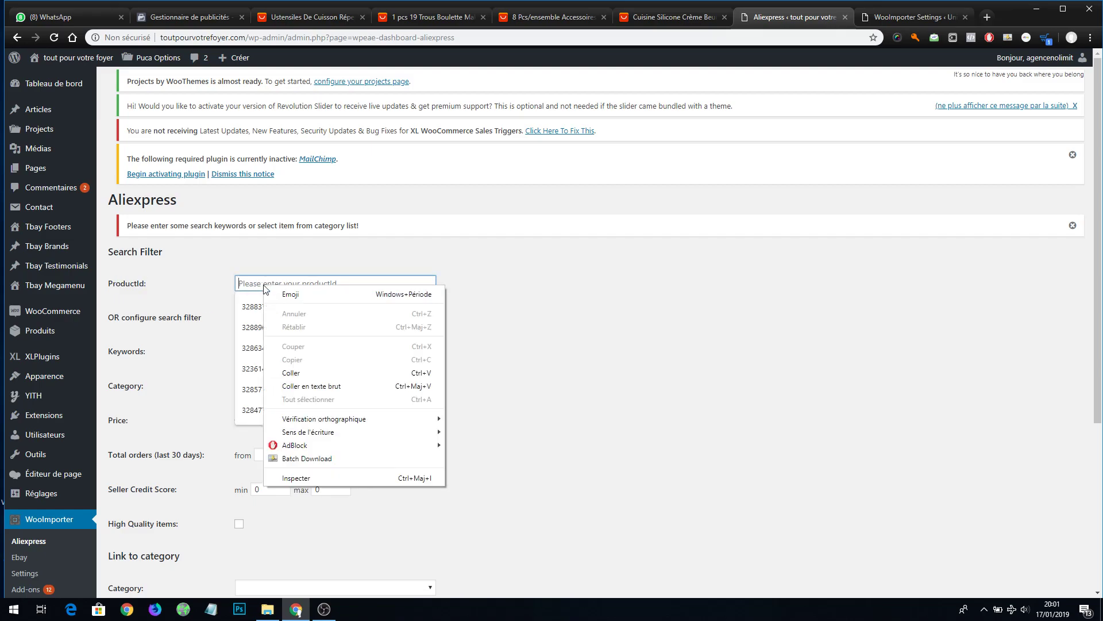
left_click(299, 374)
left_click(512, 362)
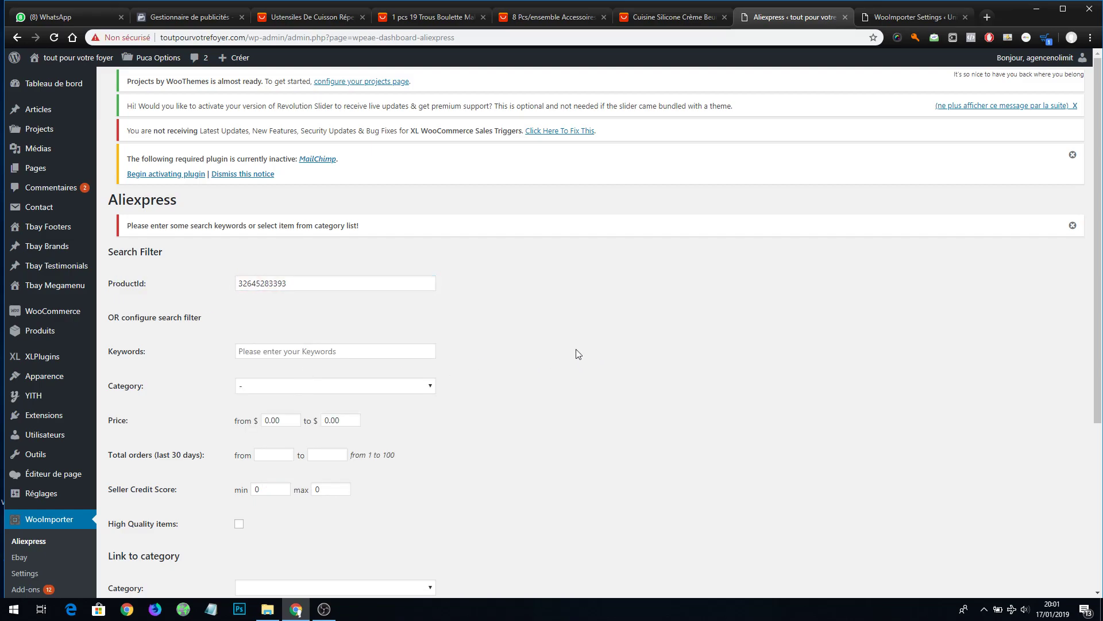
Link the product to the Chaise category and run the search
scroll(1102, 264, "down", 3)
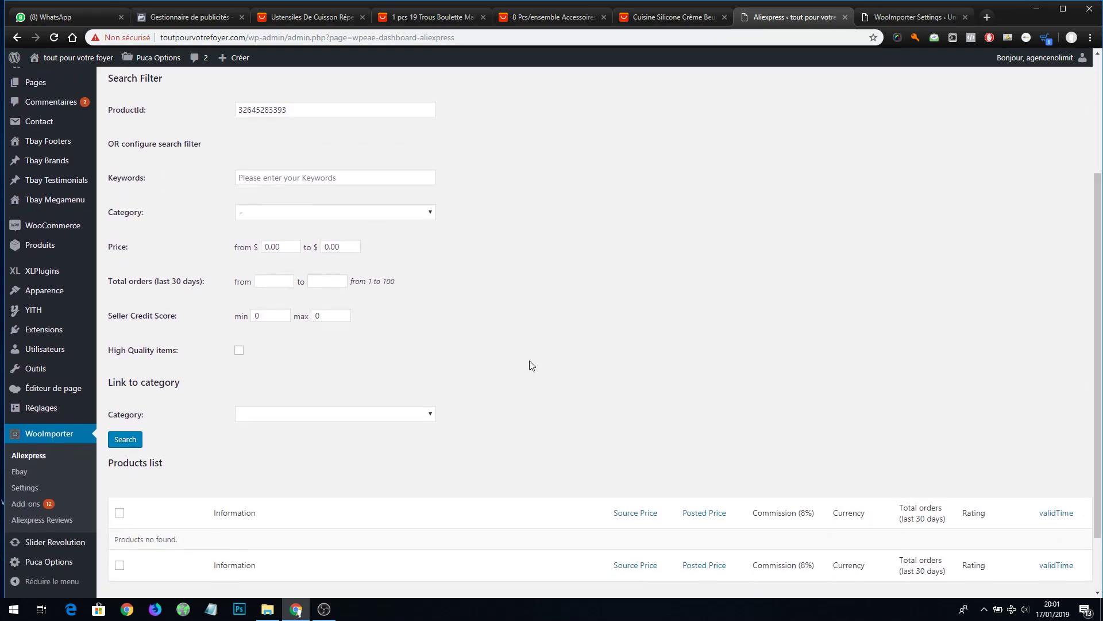
left_click(263, 413)
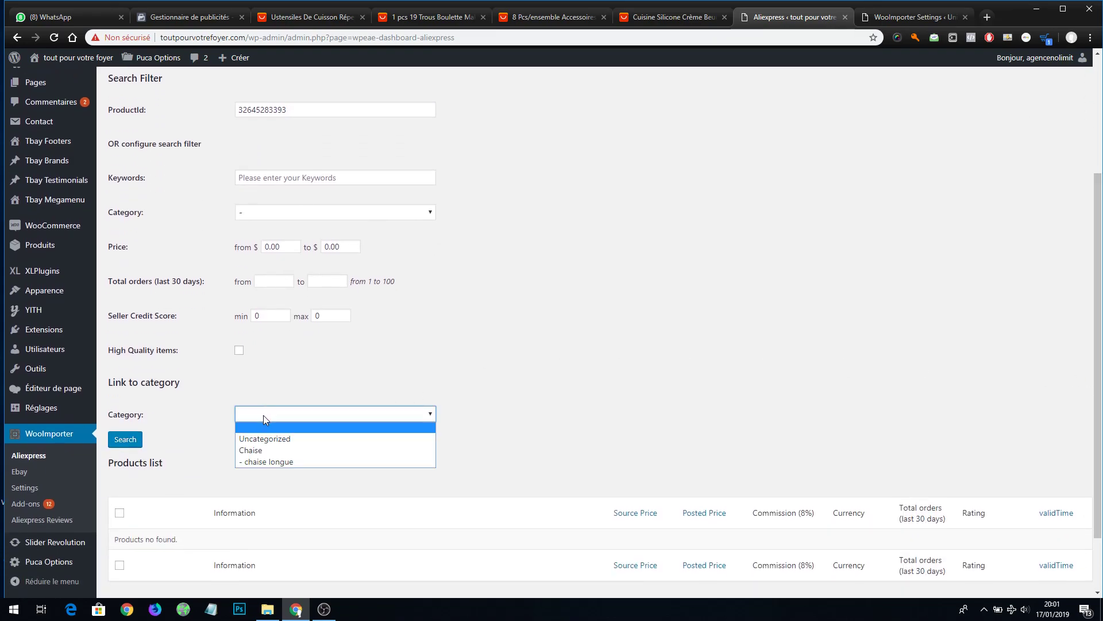
left_click(262, 451)
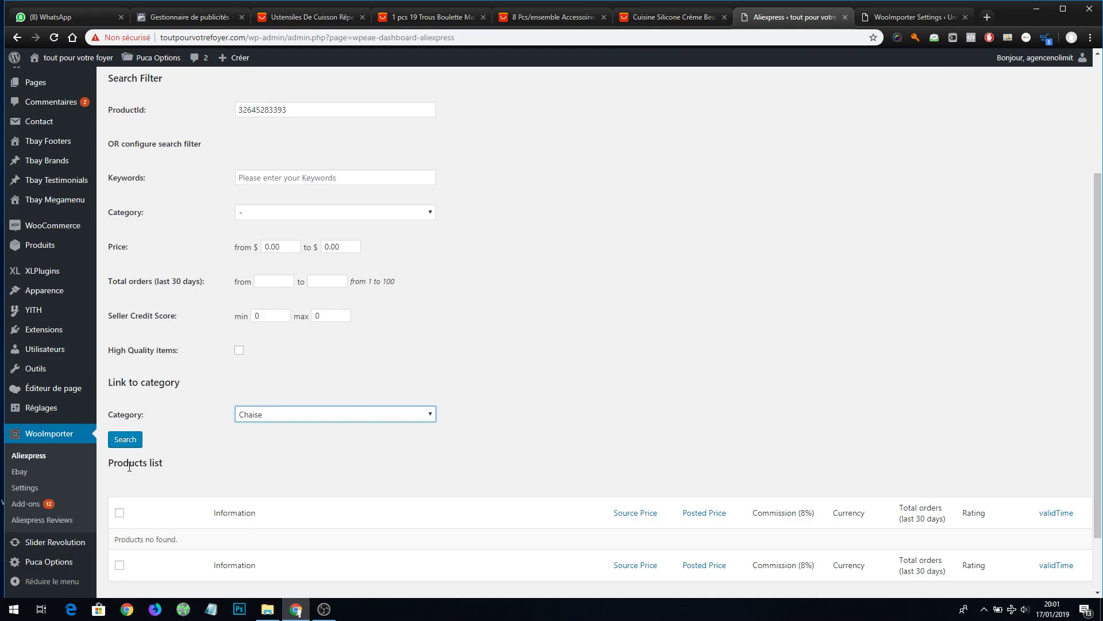
left_click(126, 440)
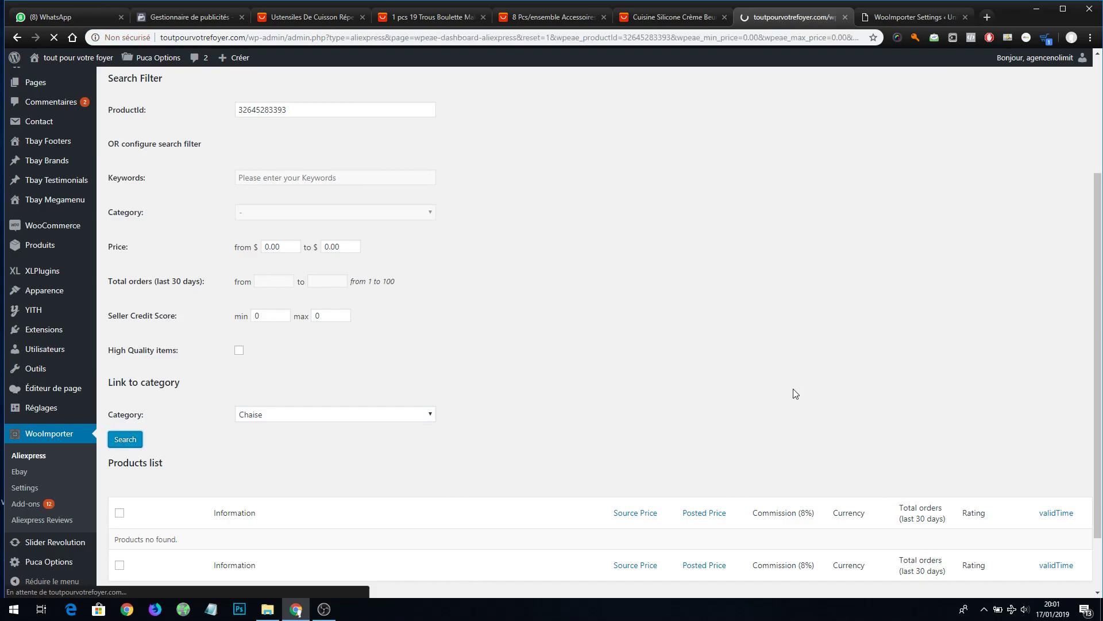
Compare the found product's source price with the dumpling maker's reduced price and shipping cost on AliExpress
scroll(1100, 229, "down", 2)
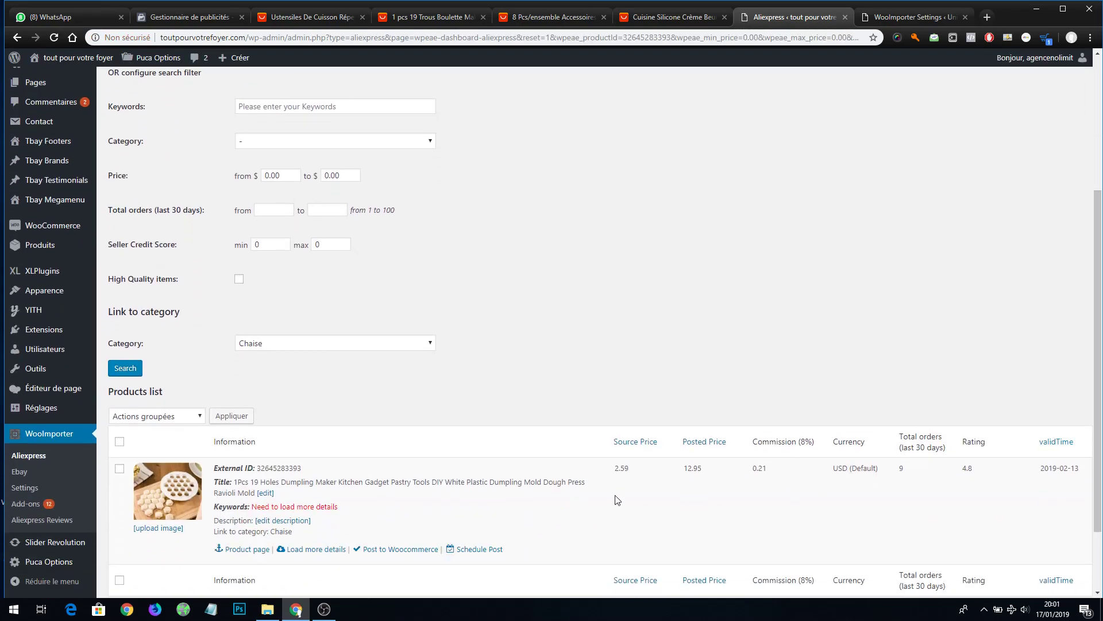
left_click_drag(617, 469, 631, 468)
left_click(543, 23)
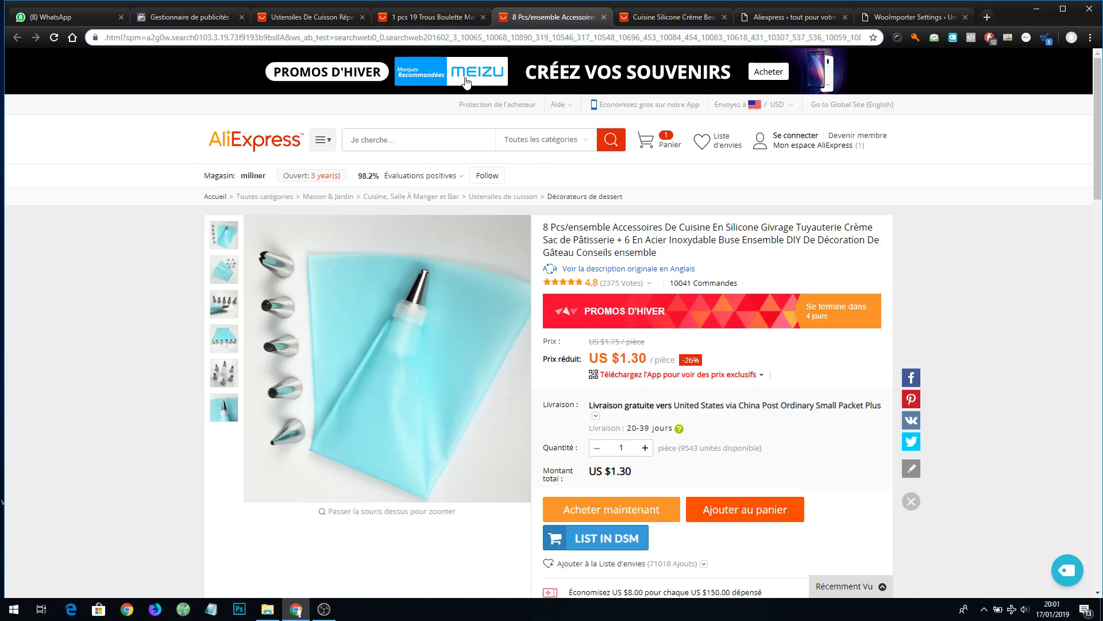
left_click(403, 16)
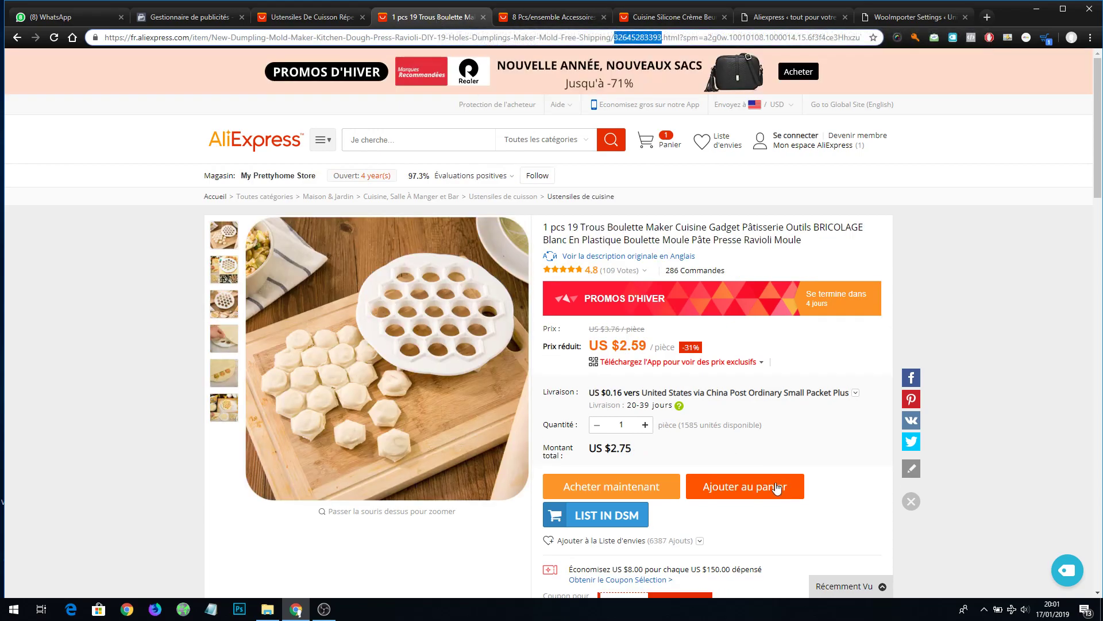
left_click_drag(621, 345, 650, 345)
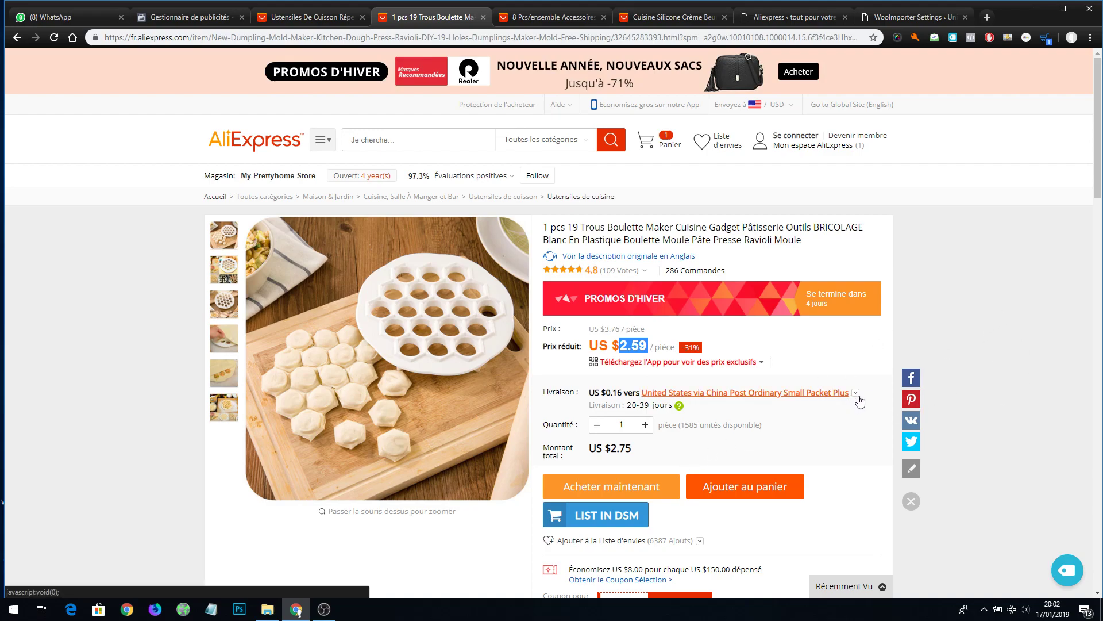
left_click_drag(611, 393, 623, 393)
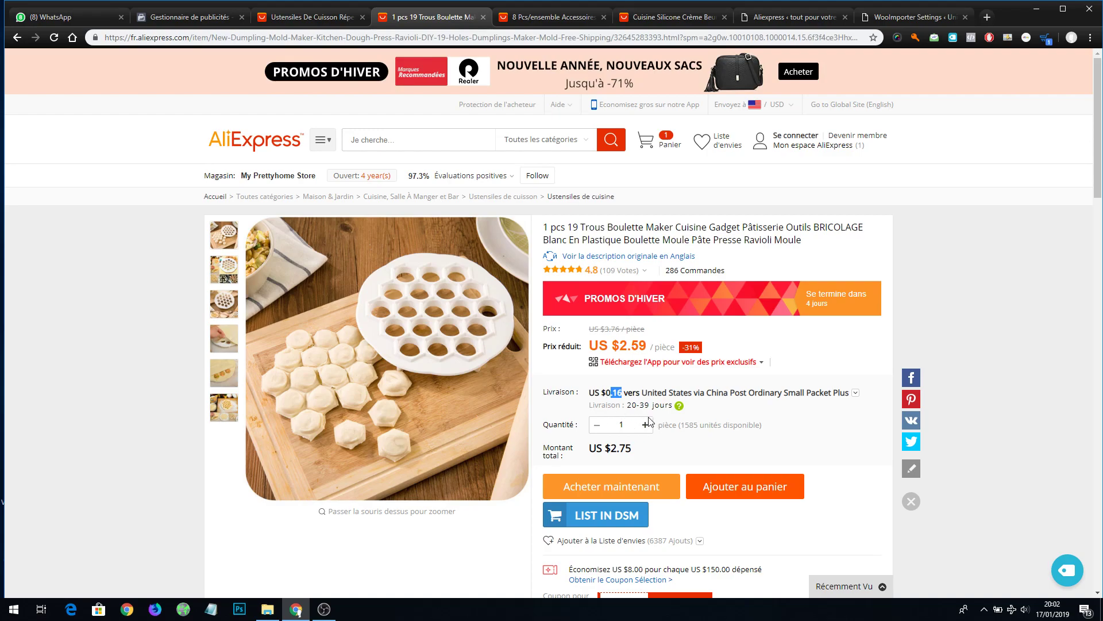
Change the dumpling maker's shipping method to ePacket for delivery to the United States on AliExpress
left_click(856, 394)
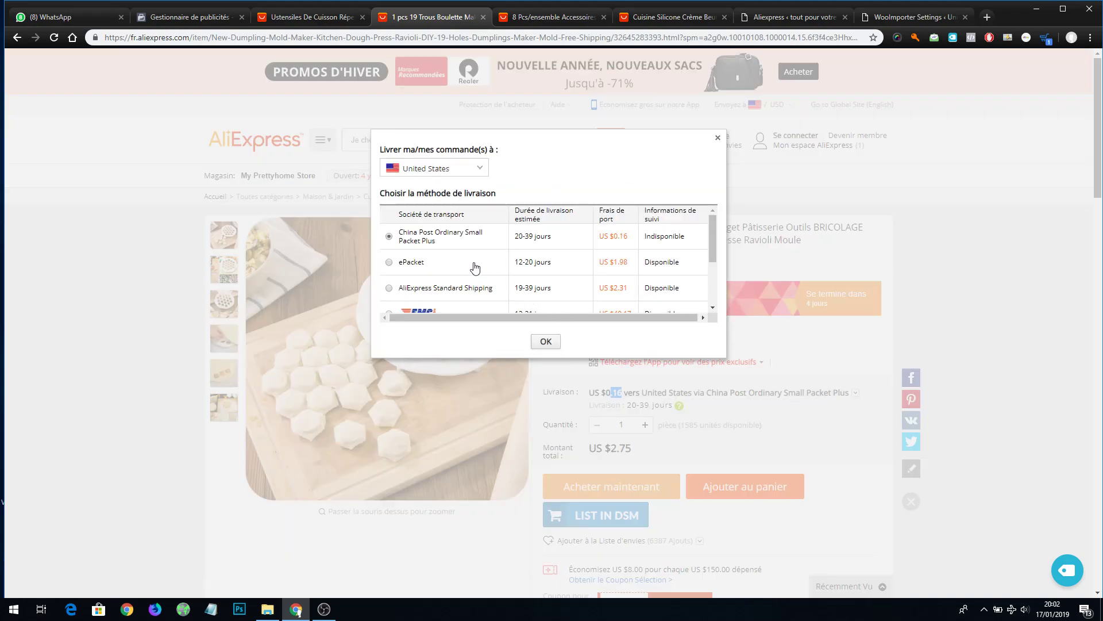
left_click(412, 266)
left_click(545, 341)
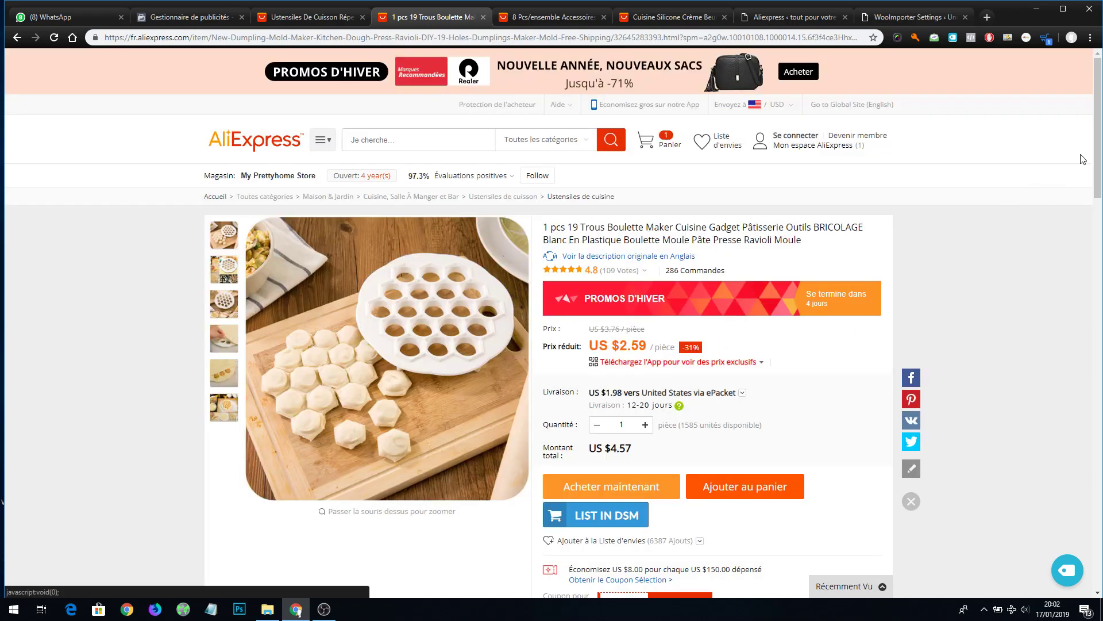
left_click(581, 259)
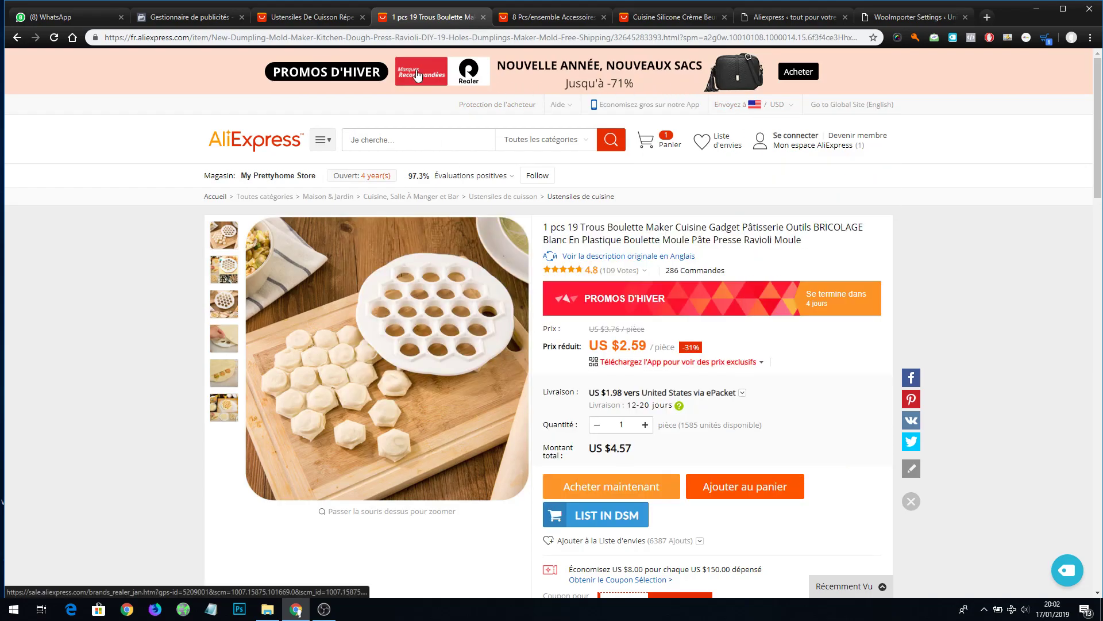
Return to WooImporter's Aliexpress page and compare the found product's source price with its posted price
left_click(809, 19)
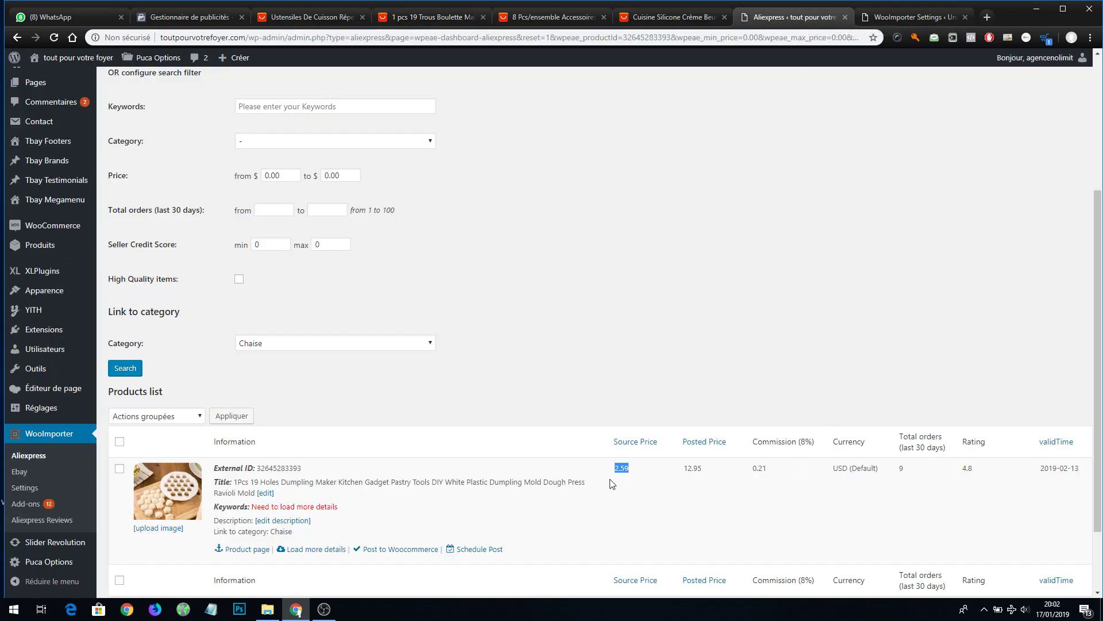
left_click_drag(638, 474, 621, 478)
left_click_drag(687, 471, 711, 471)
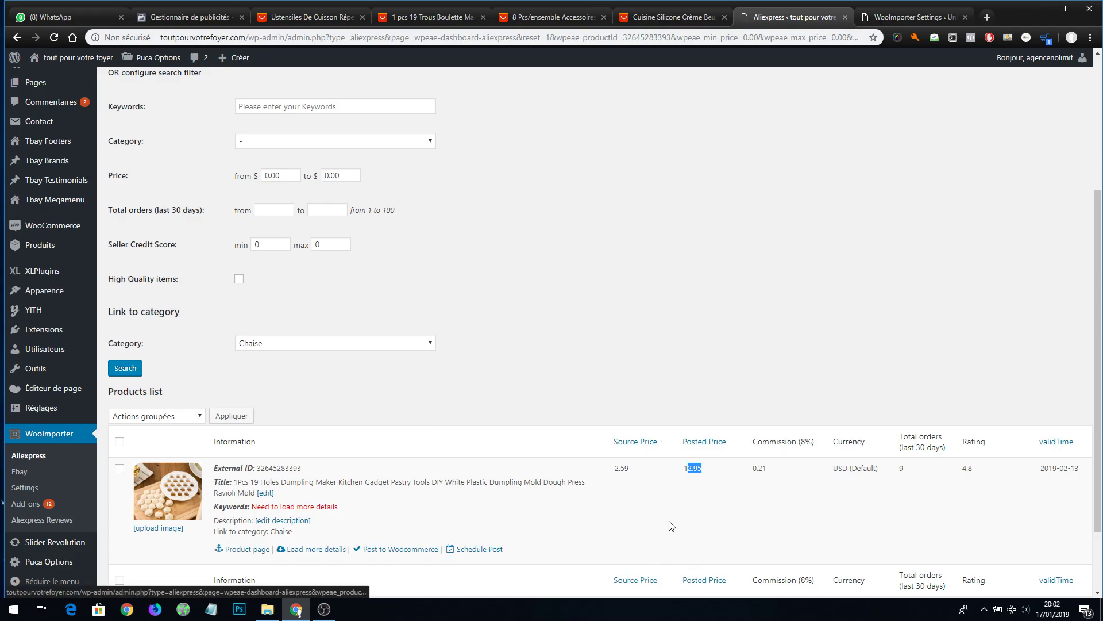
Shorten the found product's title to "1Pcs 19 Holes" and save it
left_click(269, 494)
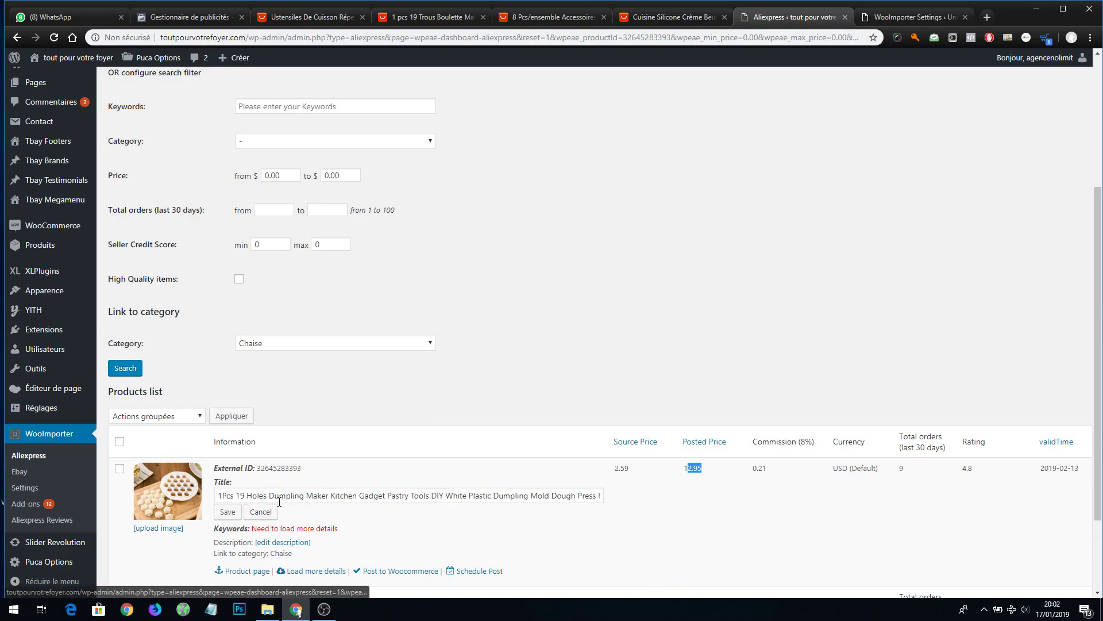
left_click_drag(271, 495, 696, 504)
key("BackSpace")
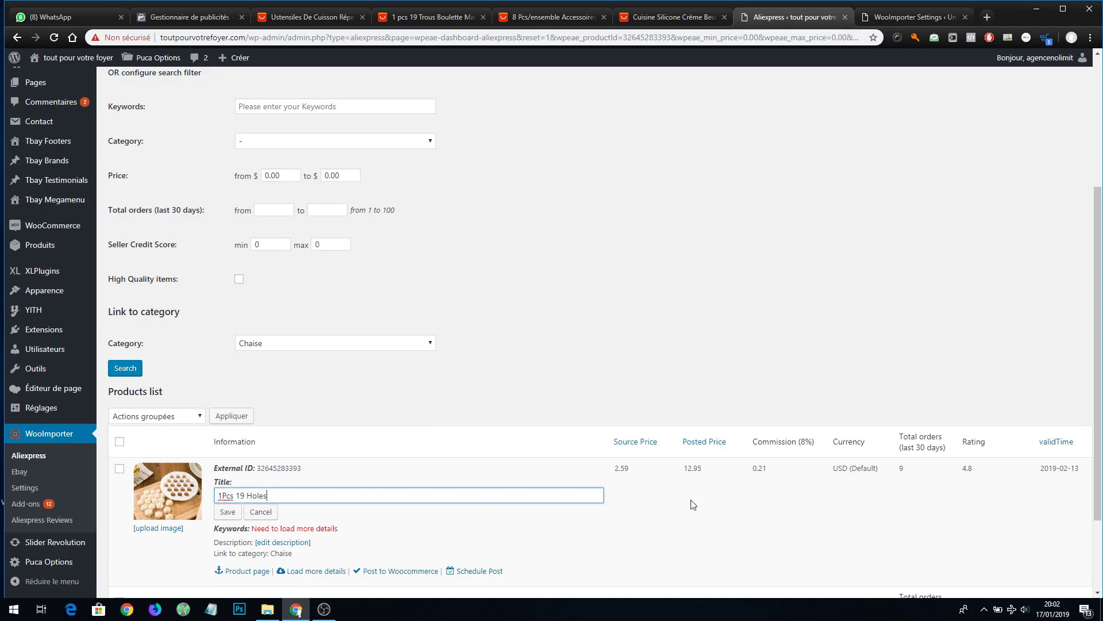
left_click(228, 511)
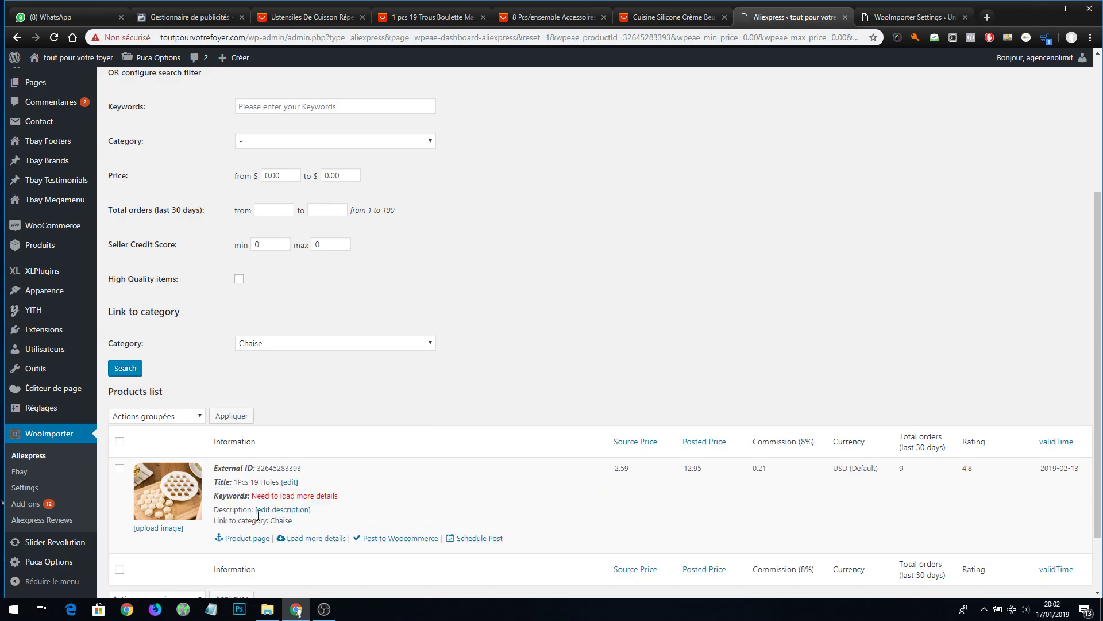
Examine the dumpling maker's item details and description on its AliExpress page
mouse_move(299, 506)
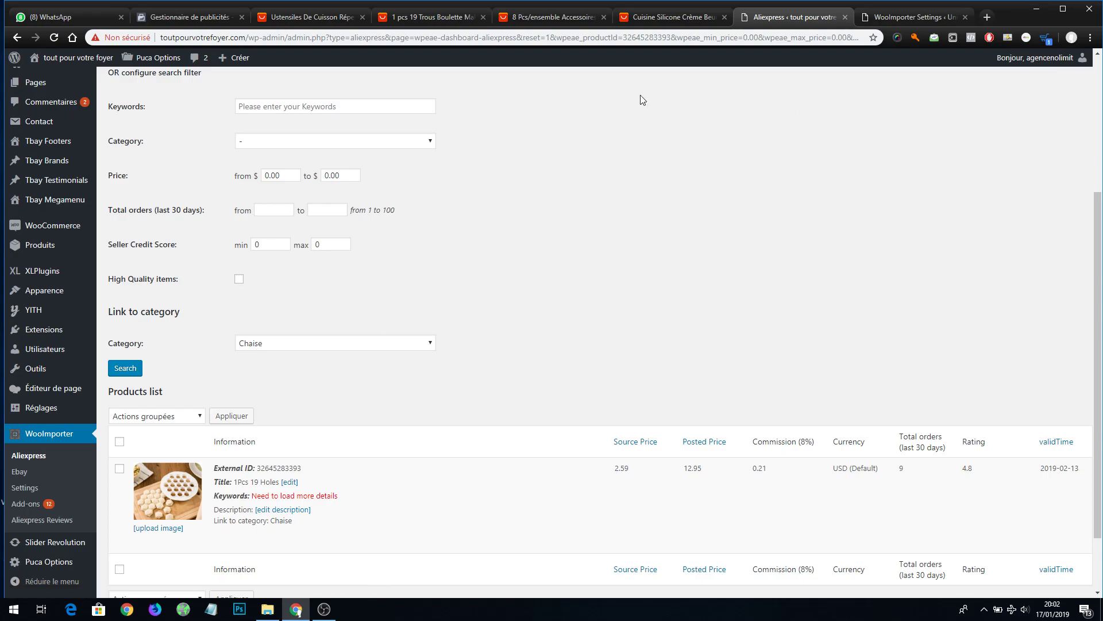
left_click(440, 19)
scroll(258, 505, "down", 5)
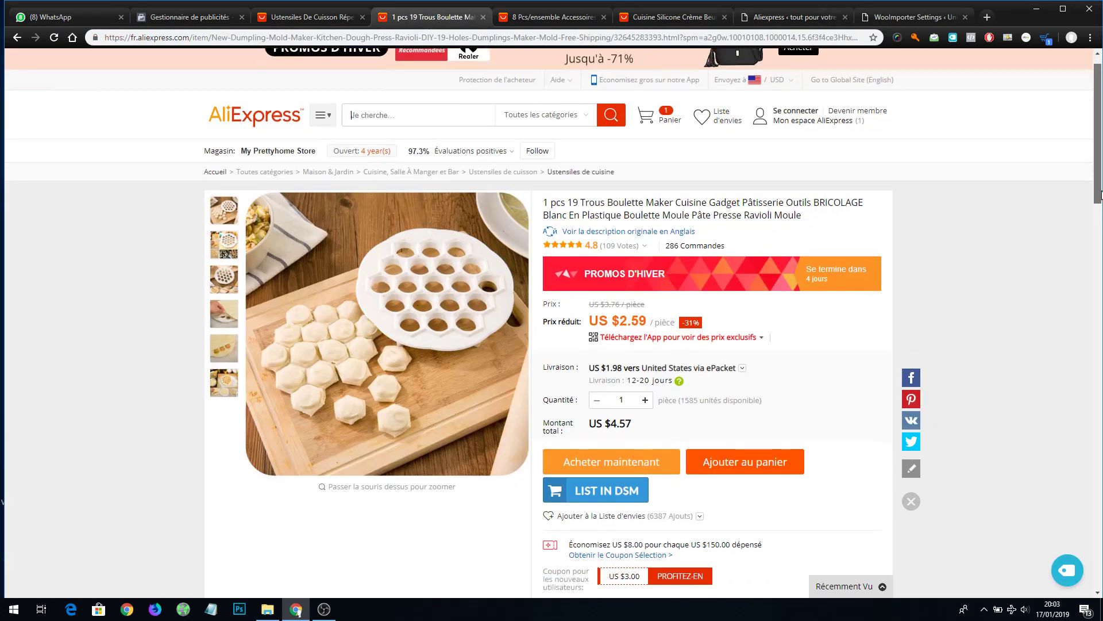
scroll(261, 479, "down", 4)
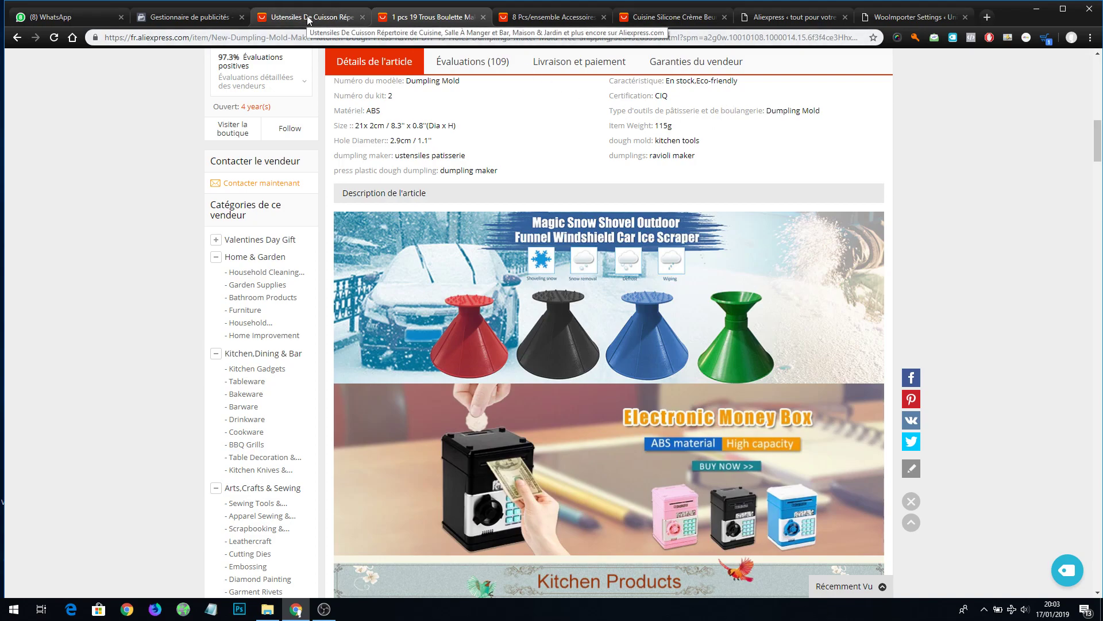
Return to WooImporter's product list and post the 1Pcs 19 Holes product to WooCommerce
left_click(796, 18)
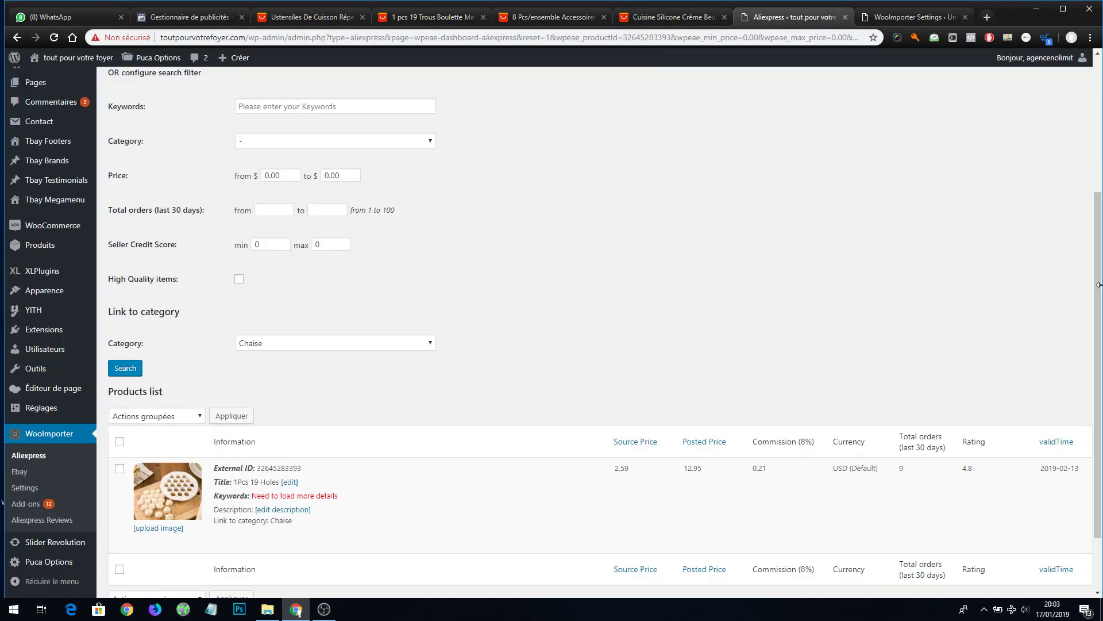
scroll(1098, 286, "down", 2)
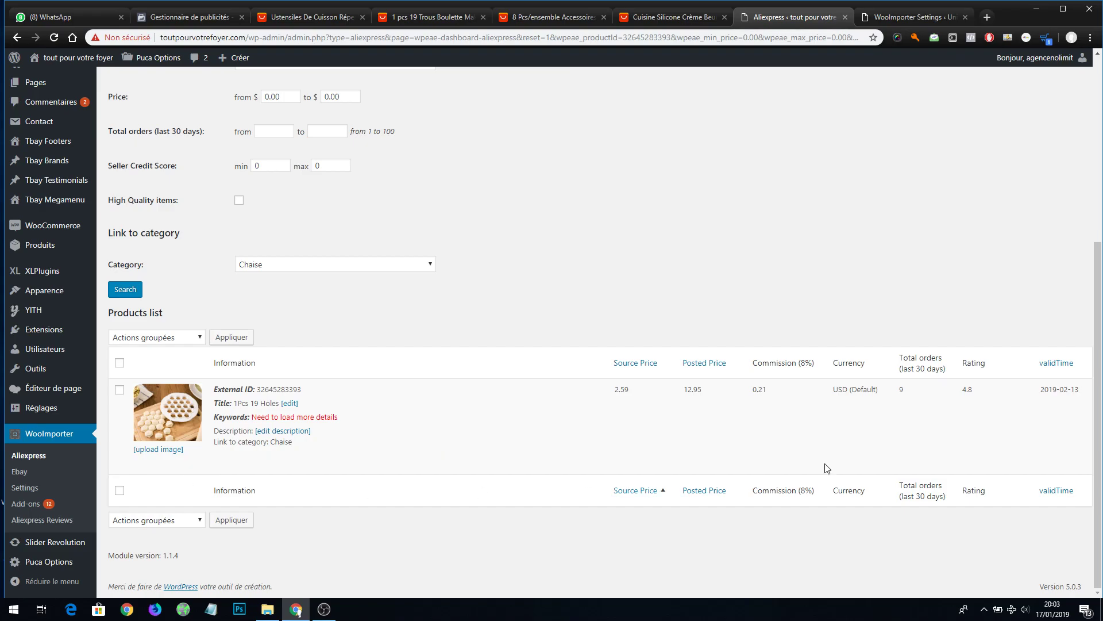
mouse_move(492, 458)
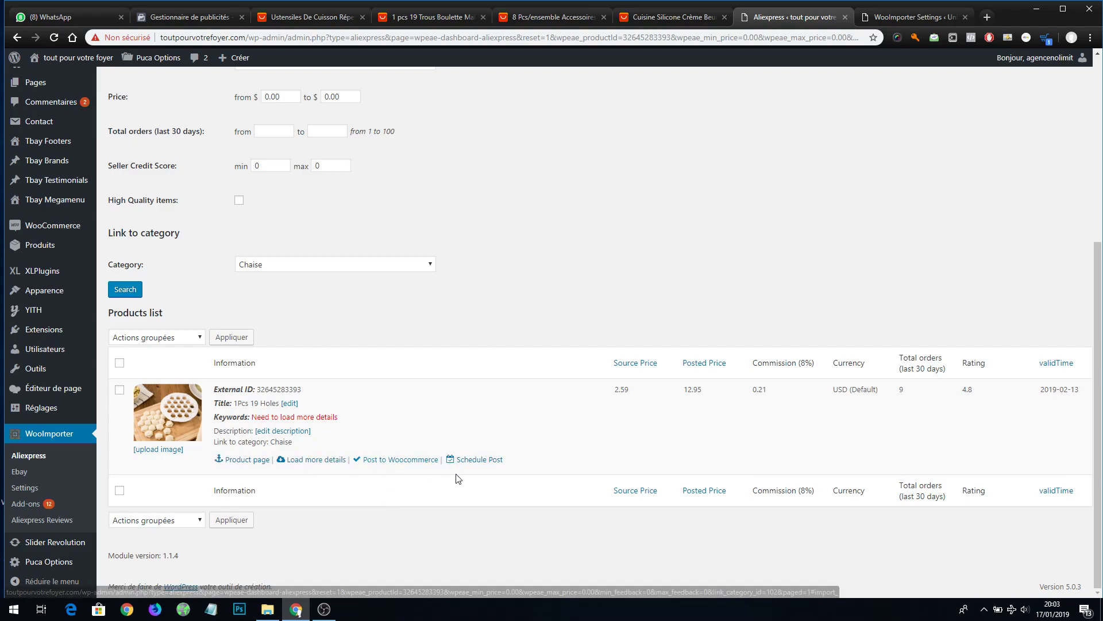
left_click(405, 460)
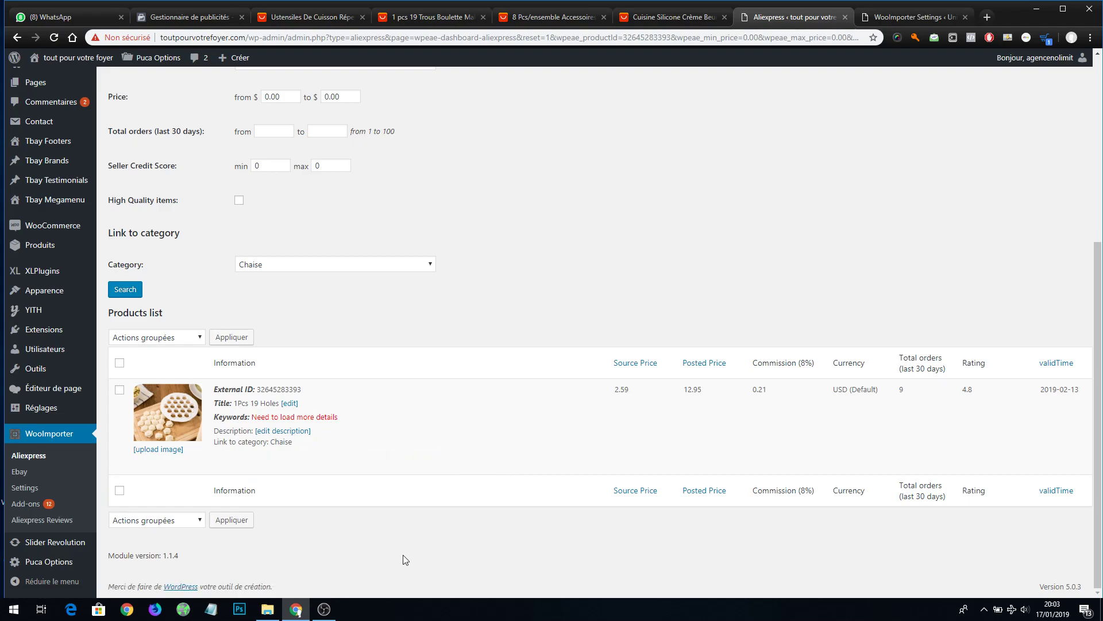
mouse_move(388, 448)
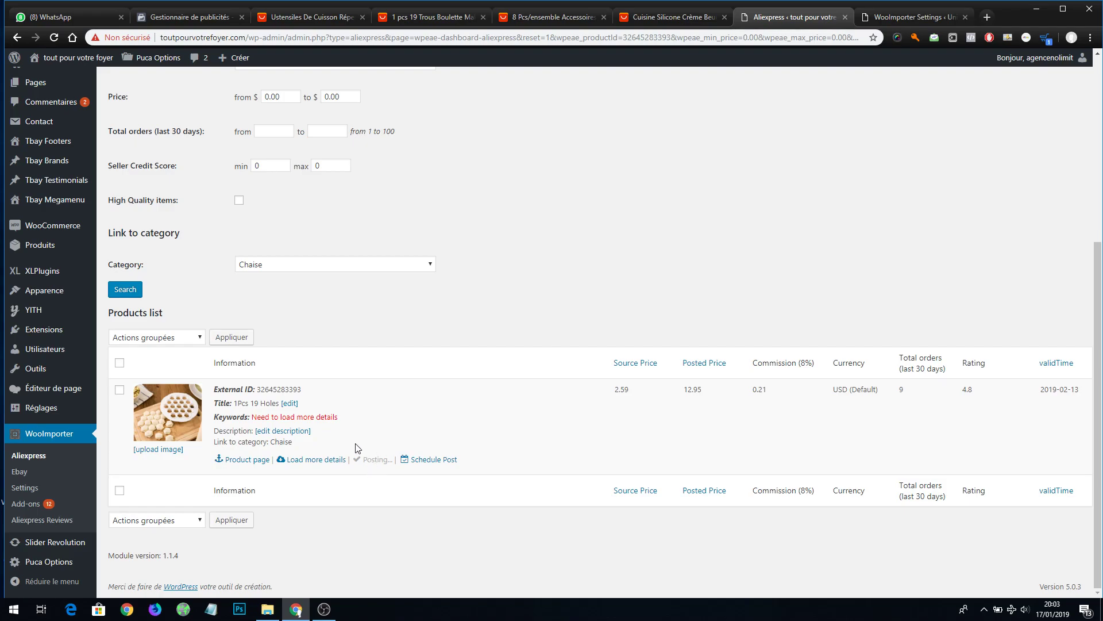
Show all store products and open the imported 1Pcs 19 Holes product for editing
mouse_move(43, 253)
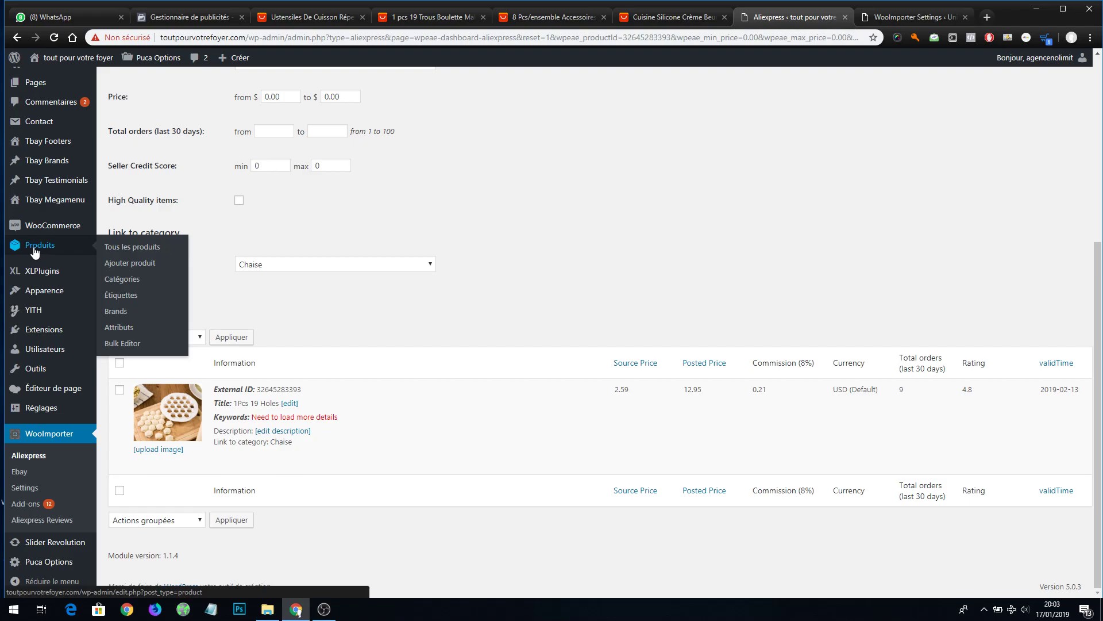
left_click(122, 248)
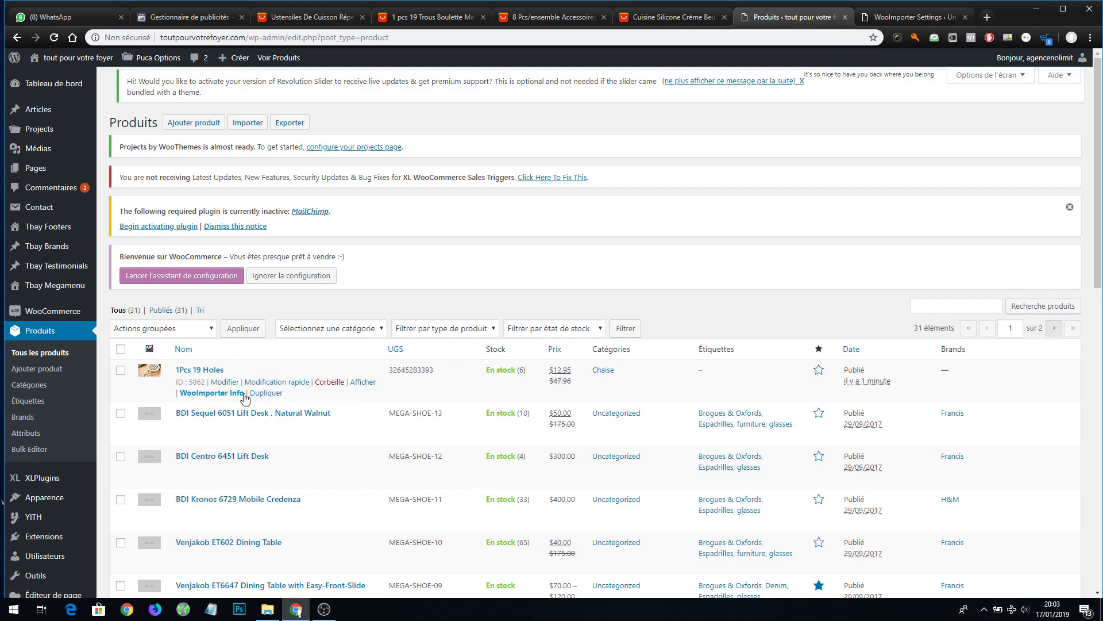
left_click(225, 382)
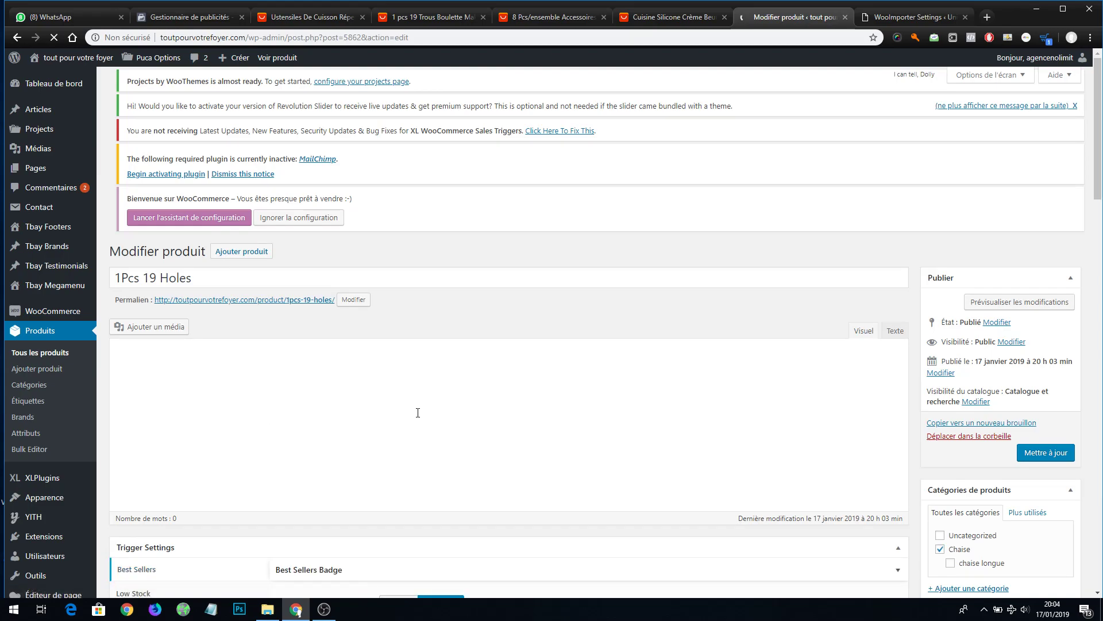
Review the imported product's category, prices, product image, gallery and short description on its edit page
left_click_drag(1098, 184, 1097, 200)
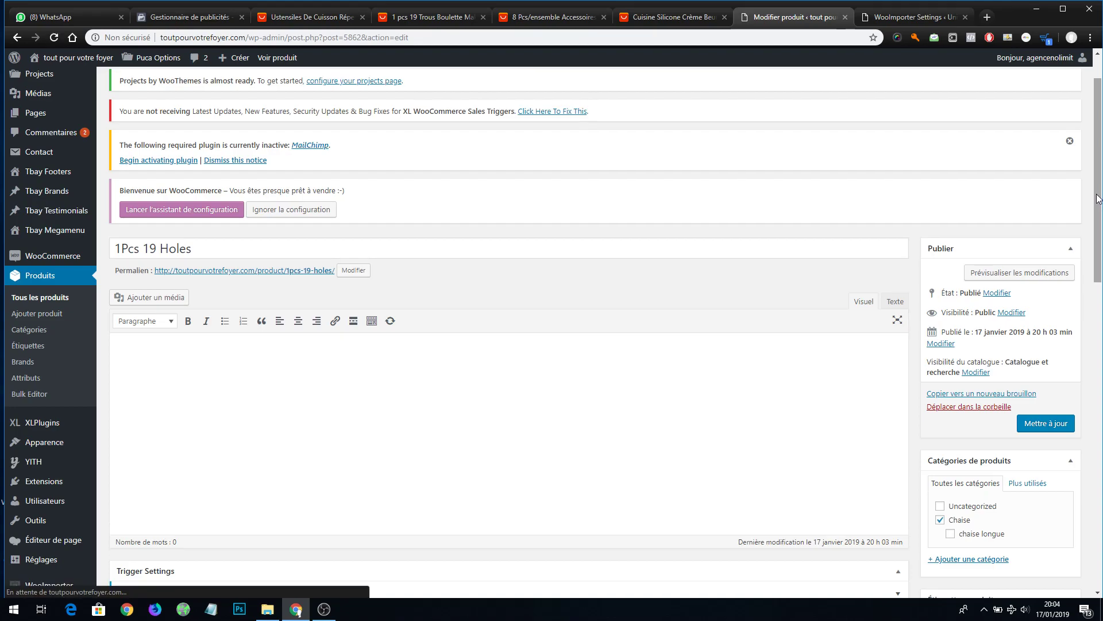
scroll(517, 259, "down", 1)
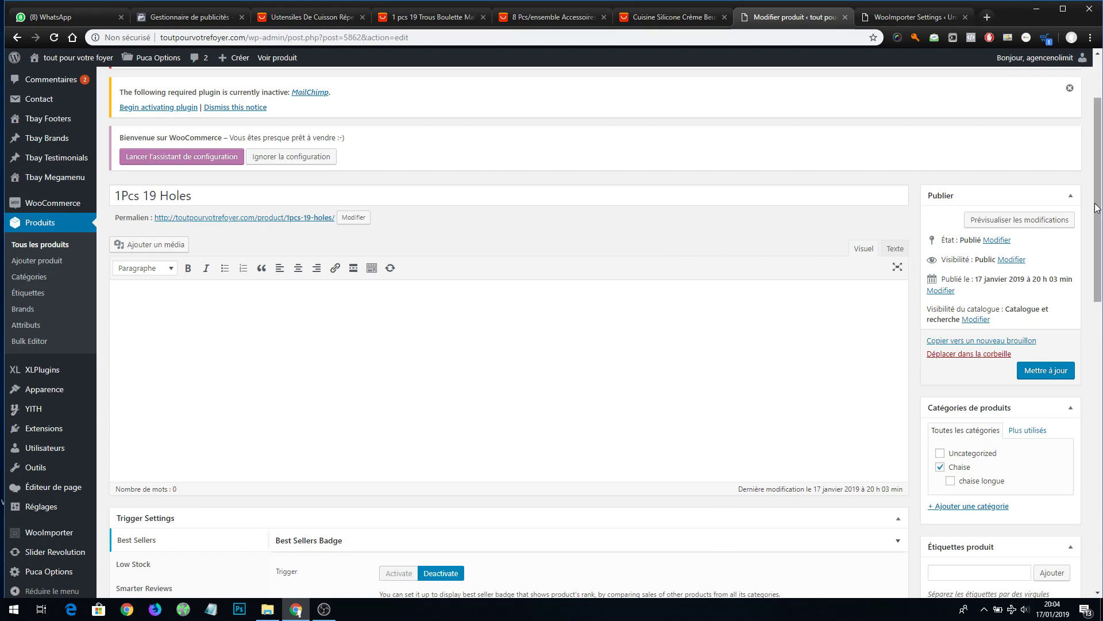
left_click_drag(1097, 209, 1097, 211)
left_click_drag(1096, 261, 1098, 439)
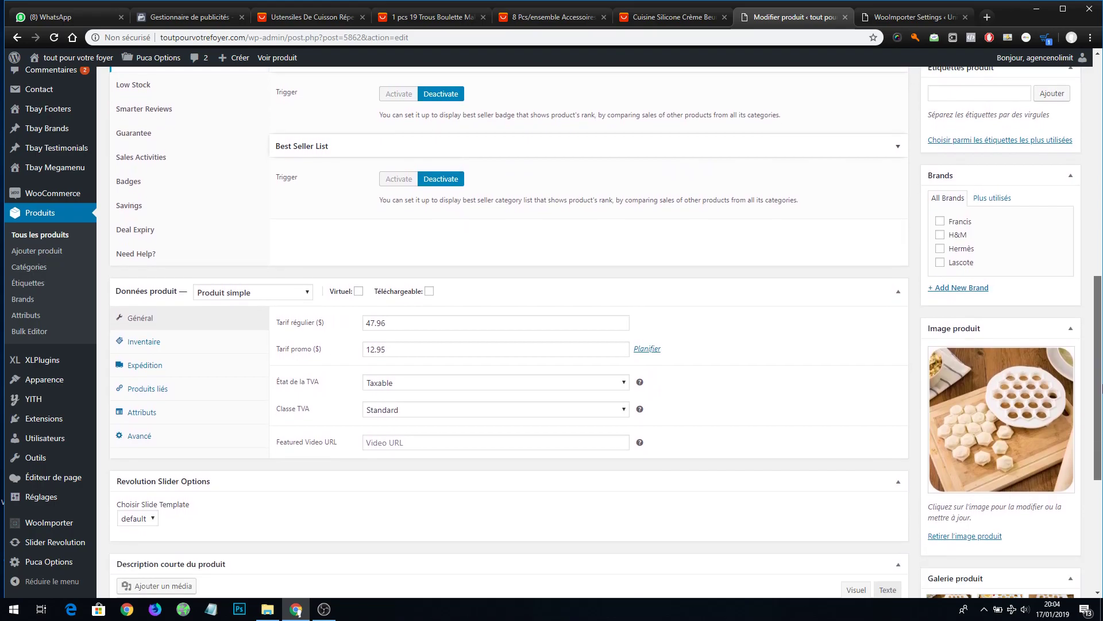
scroll(1102, 387, "down", 1)
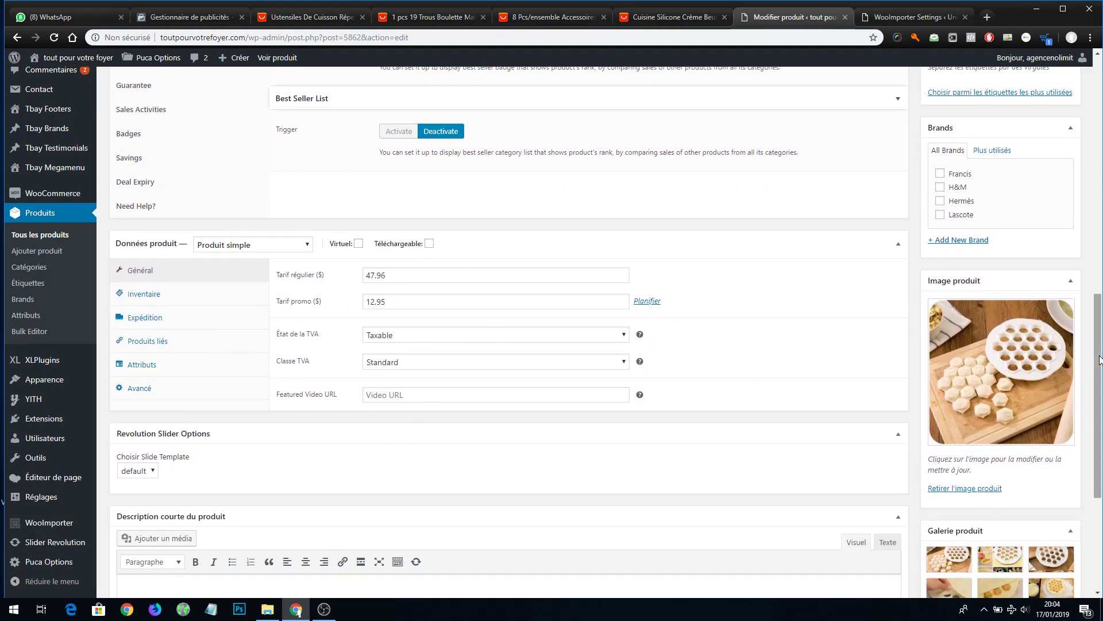
left_click_drag(1098, 397, 1098, 460)
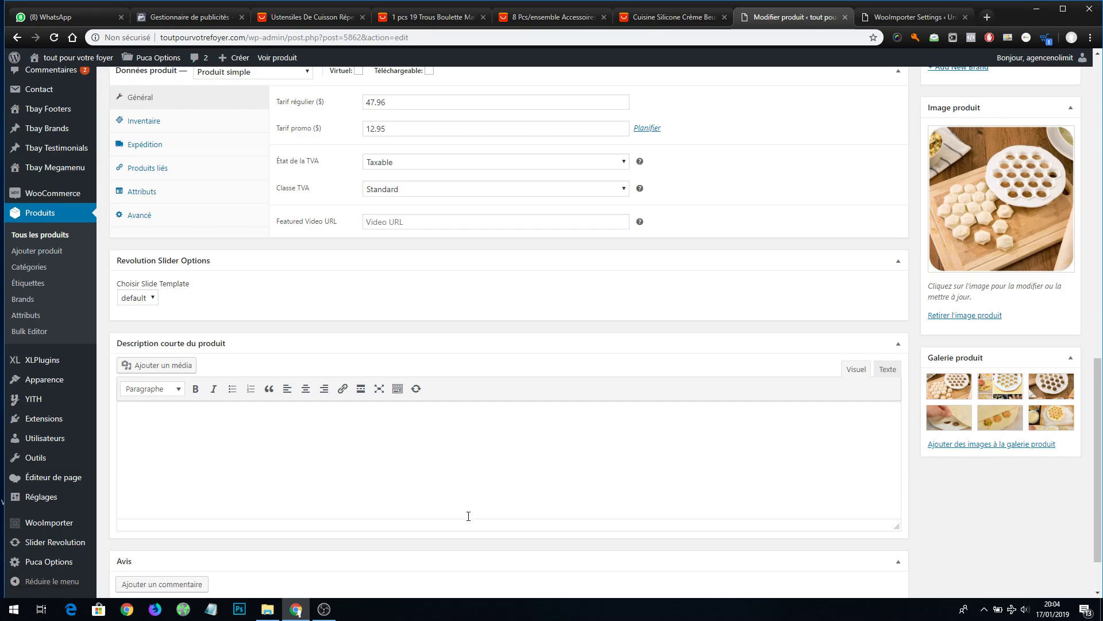
left_click(325, 610)
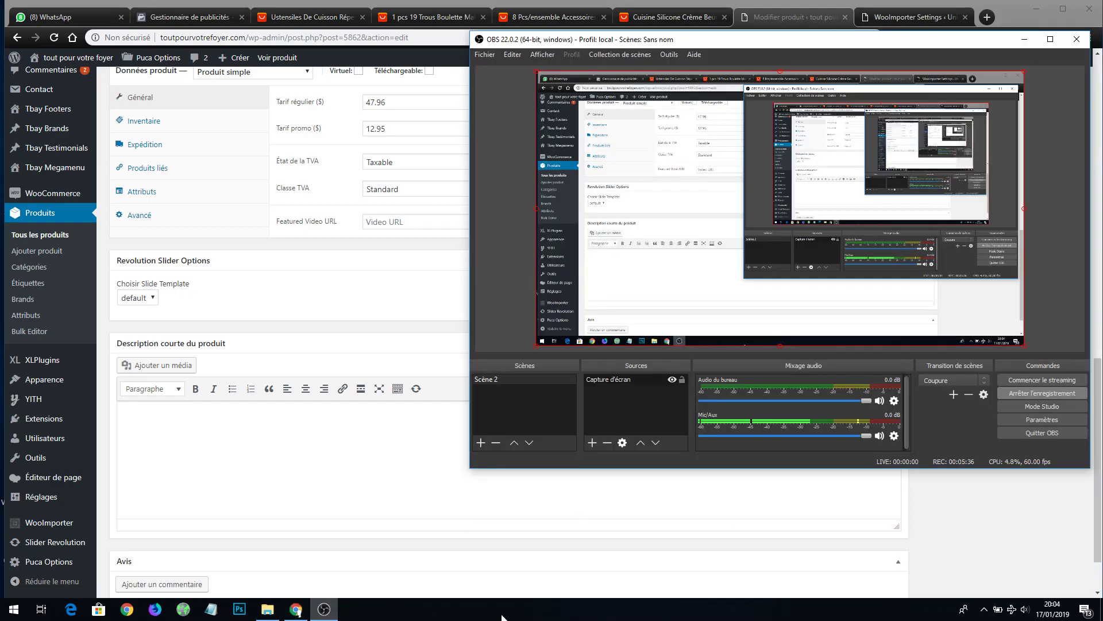